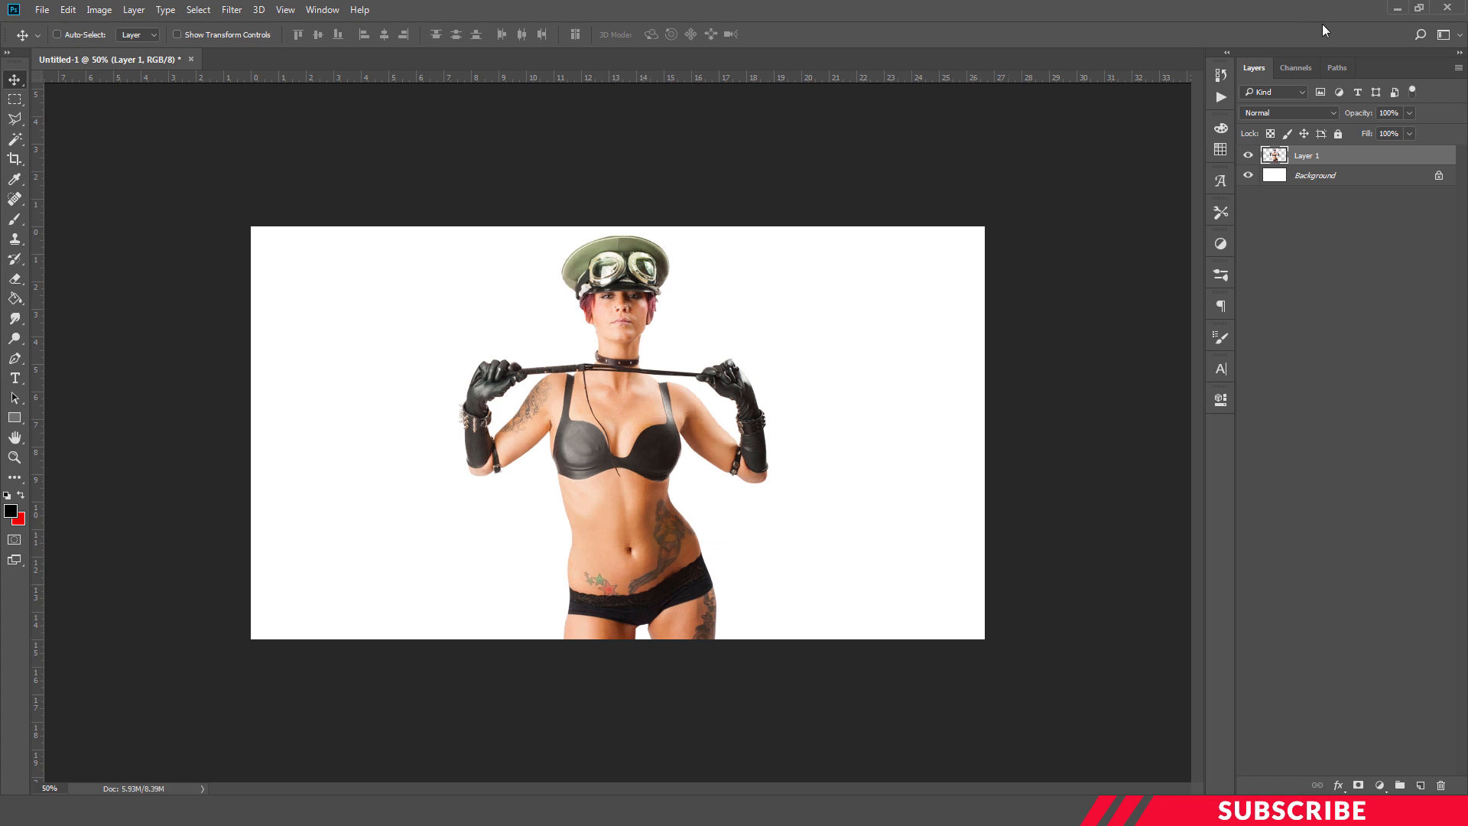
Rename the layer holding the woman's cutout photo as Image.
{"action": "double_click", "coordinate": [1311, 156]}
{"action": "key", "text": "BackSpace"}
{"action": "key", "text": "Return"}
Add a new layer directly above the Background and set the foreground colour to #2189ff.
{"action": "left_click", "coordinate": [1346, 179]}
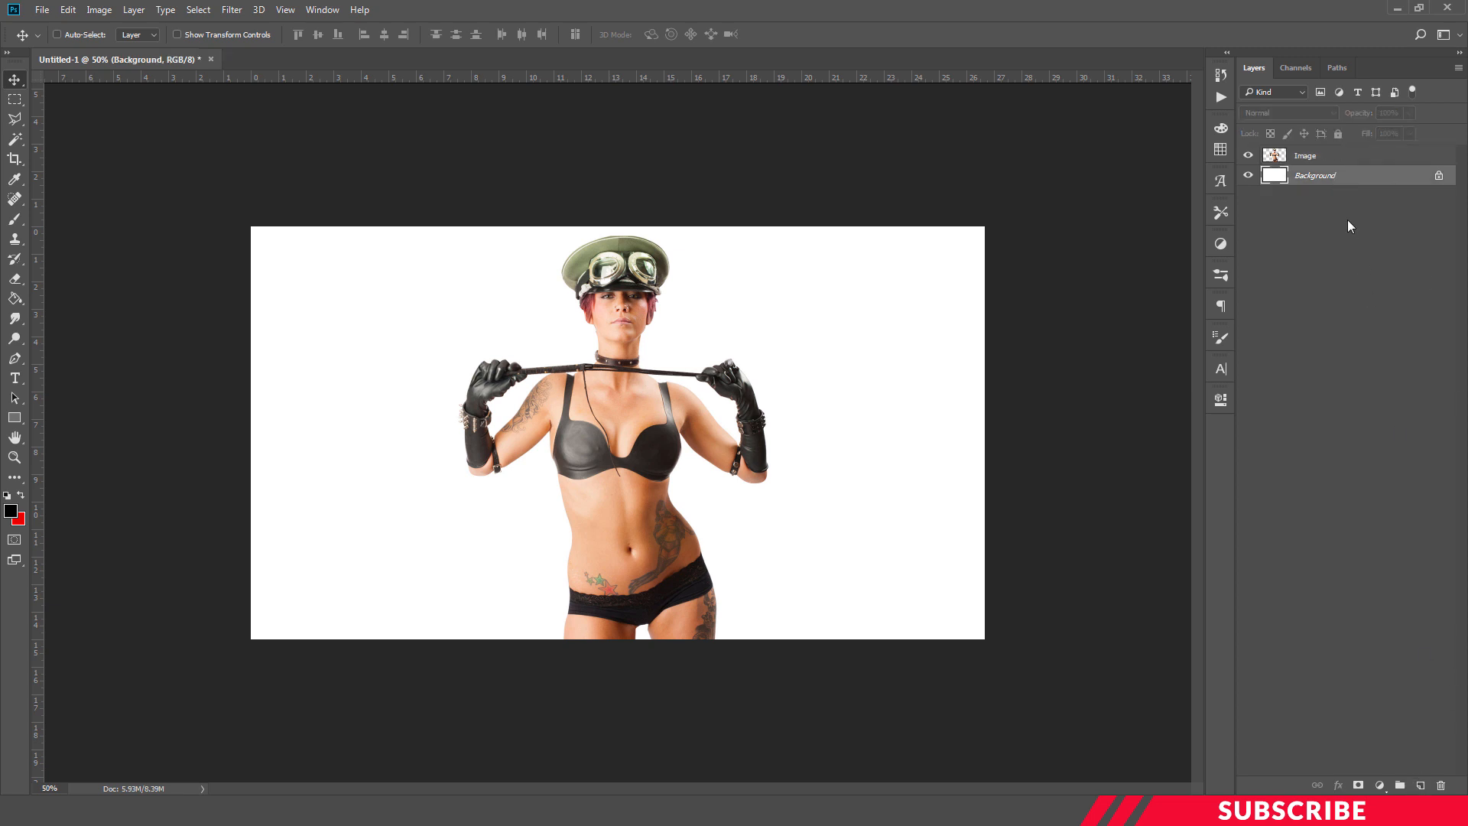
{"action": "left_click", "coordinate": [1421, 784]}
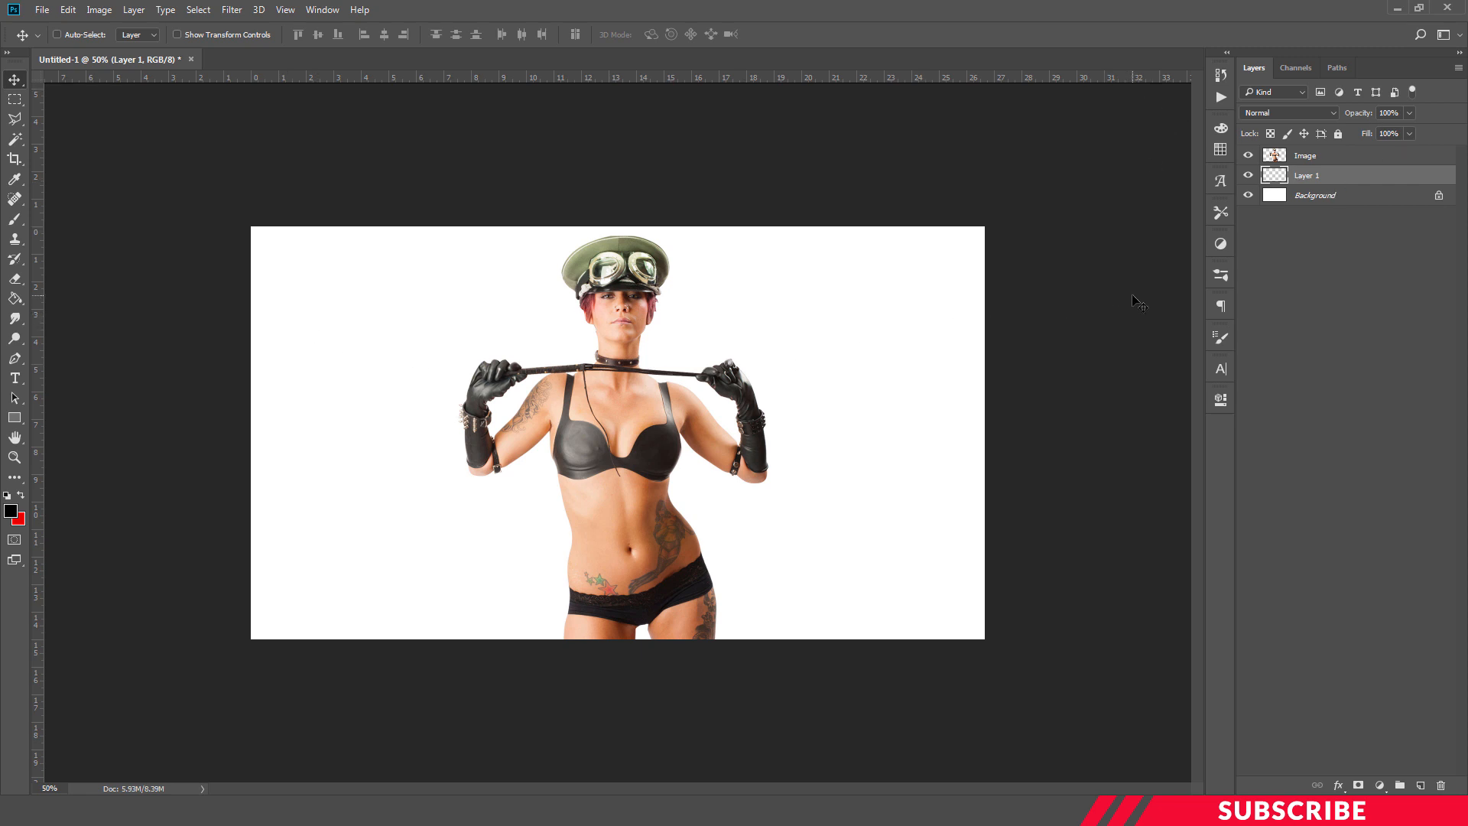
{"action": "left_click", "coordinate": [11, 511]}
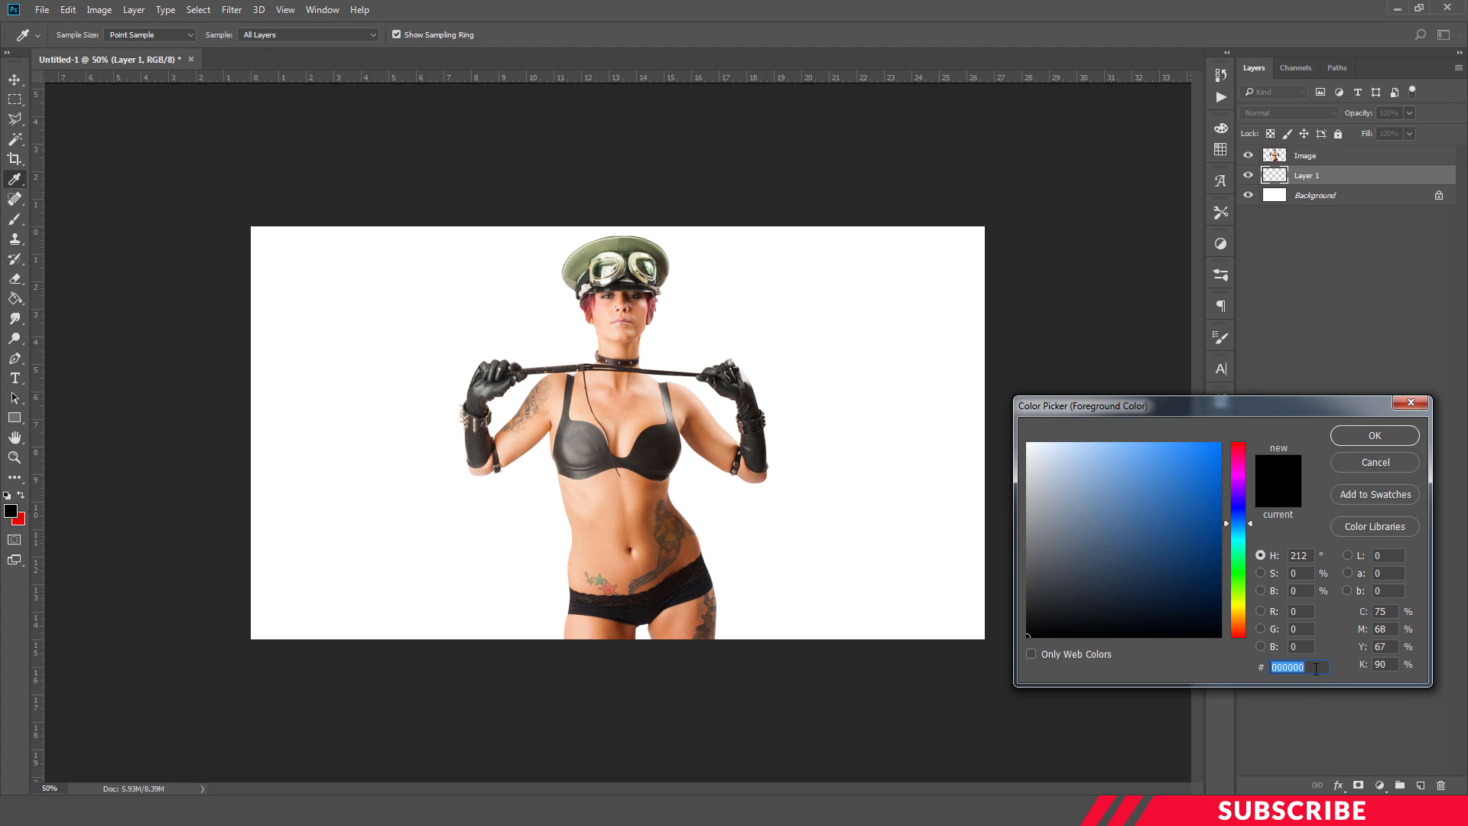
{"action": "type", "text": "218"}
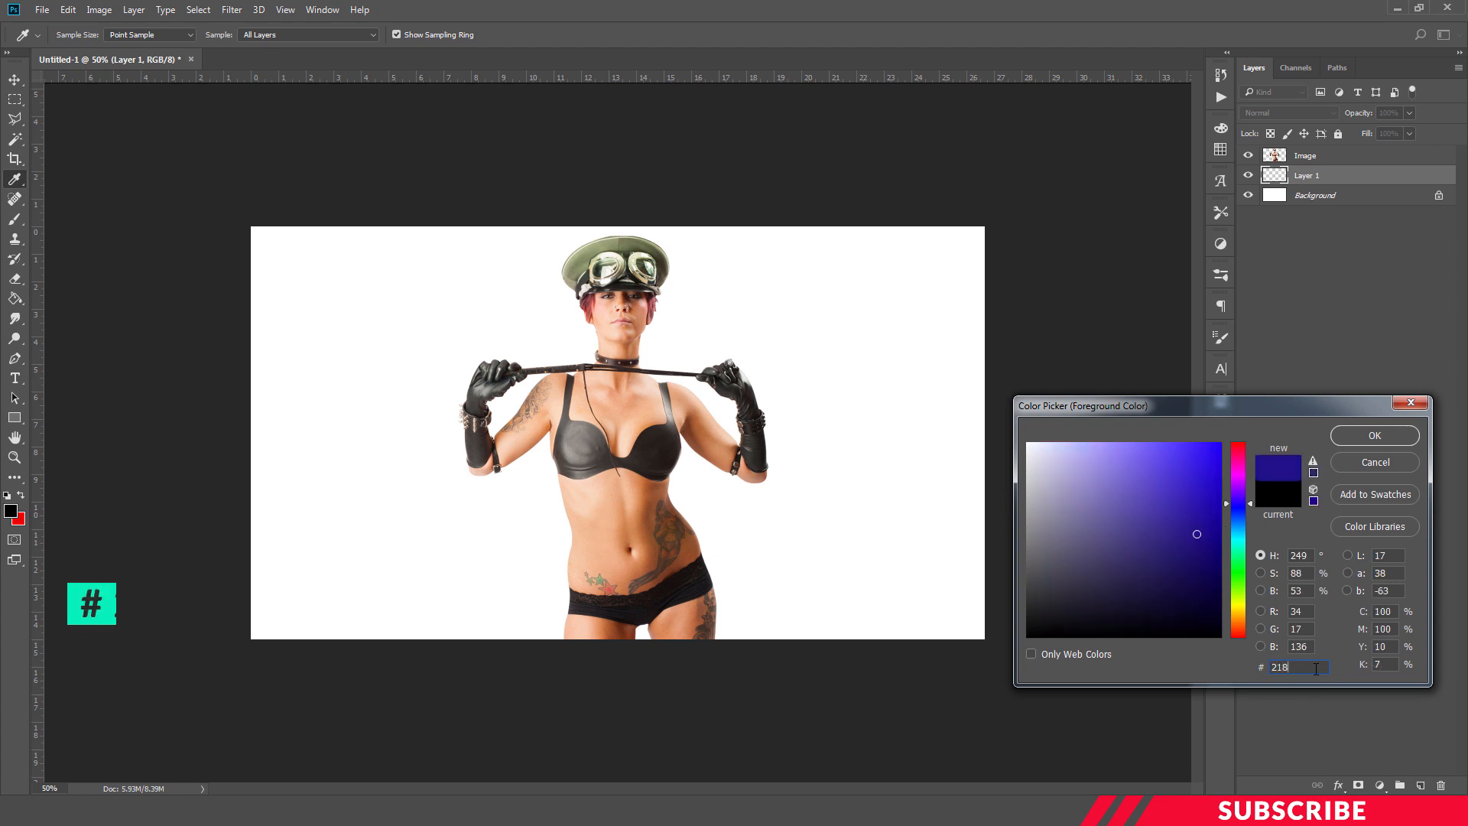
{"action": "type", "text": "9ff"}
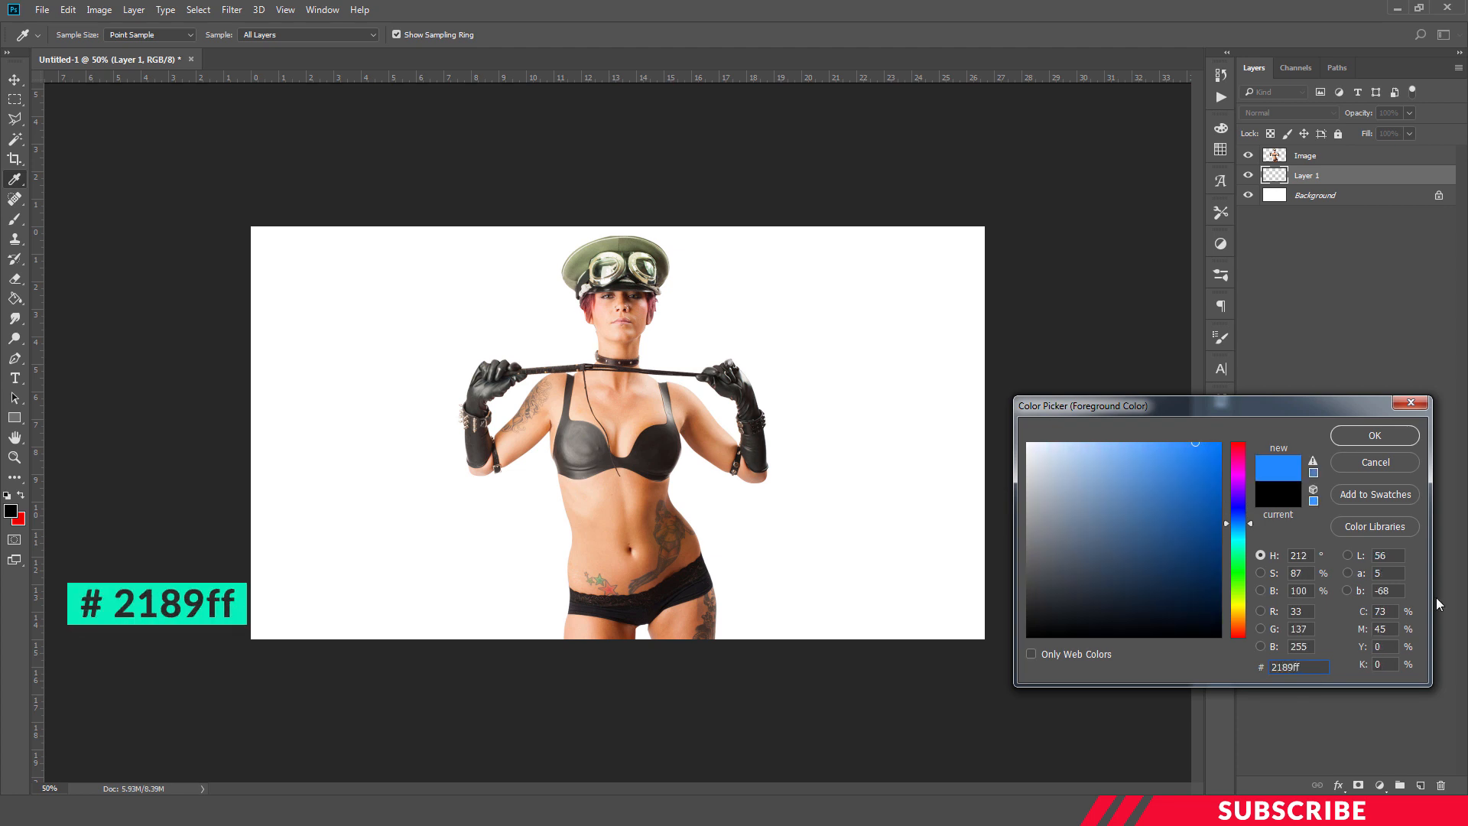
{"action": "left_click", "coordinate": [1411, 436]}
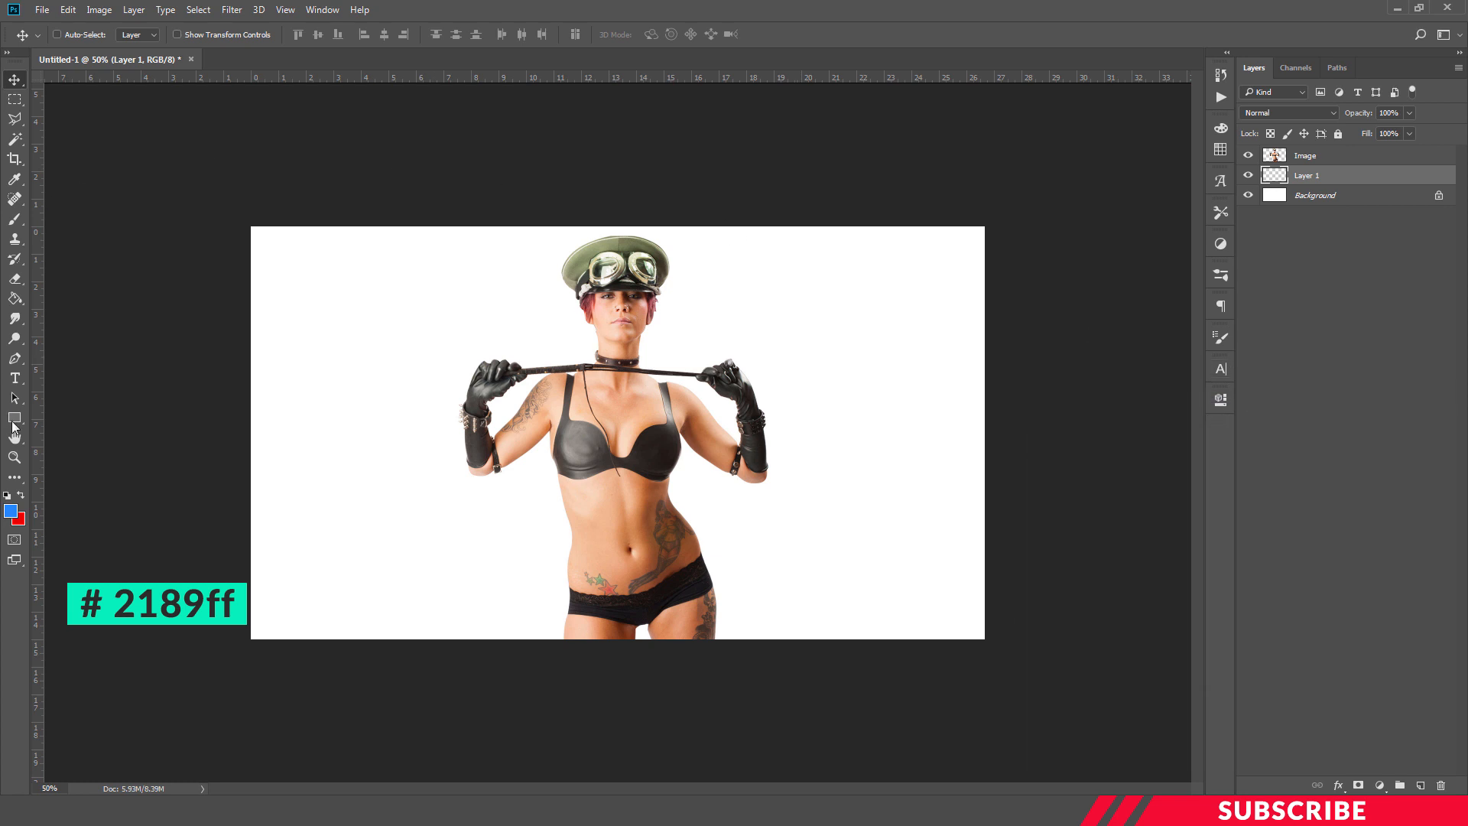
Draw a blue rectangle shape about 1110 × 1282 px covering the left half of the canvas behind the woman.
{"action": "left_click", "coordinate": [15, 423]}
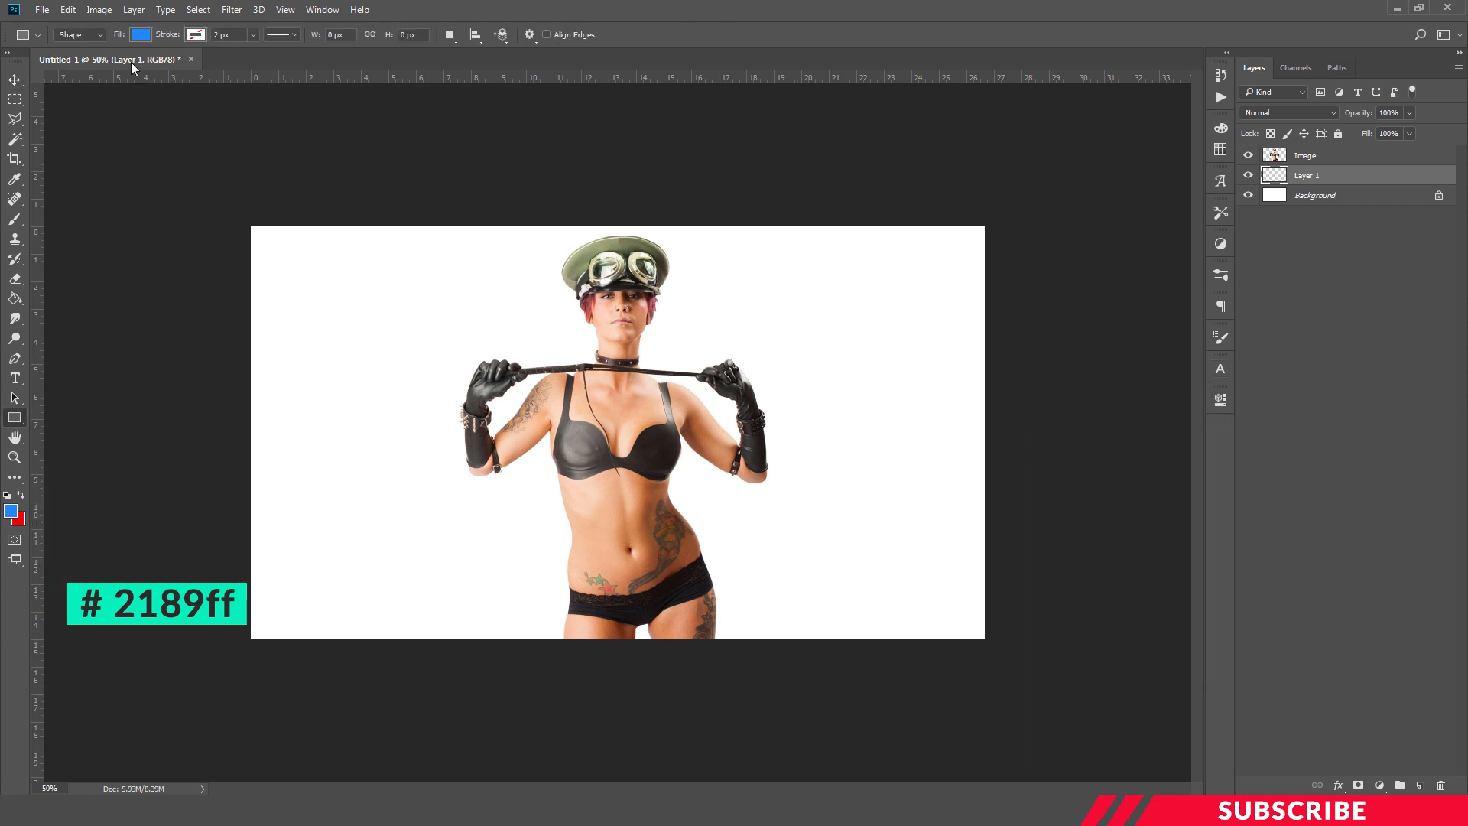
{"action": "right_click", "coordinate": [10, 423]}
{"action": "left_click", "coordinate": [57, 424]}
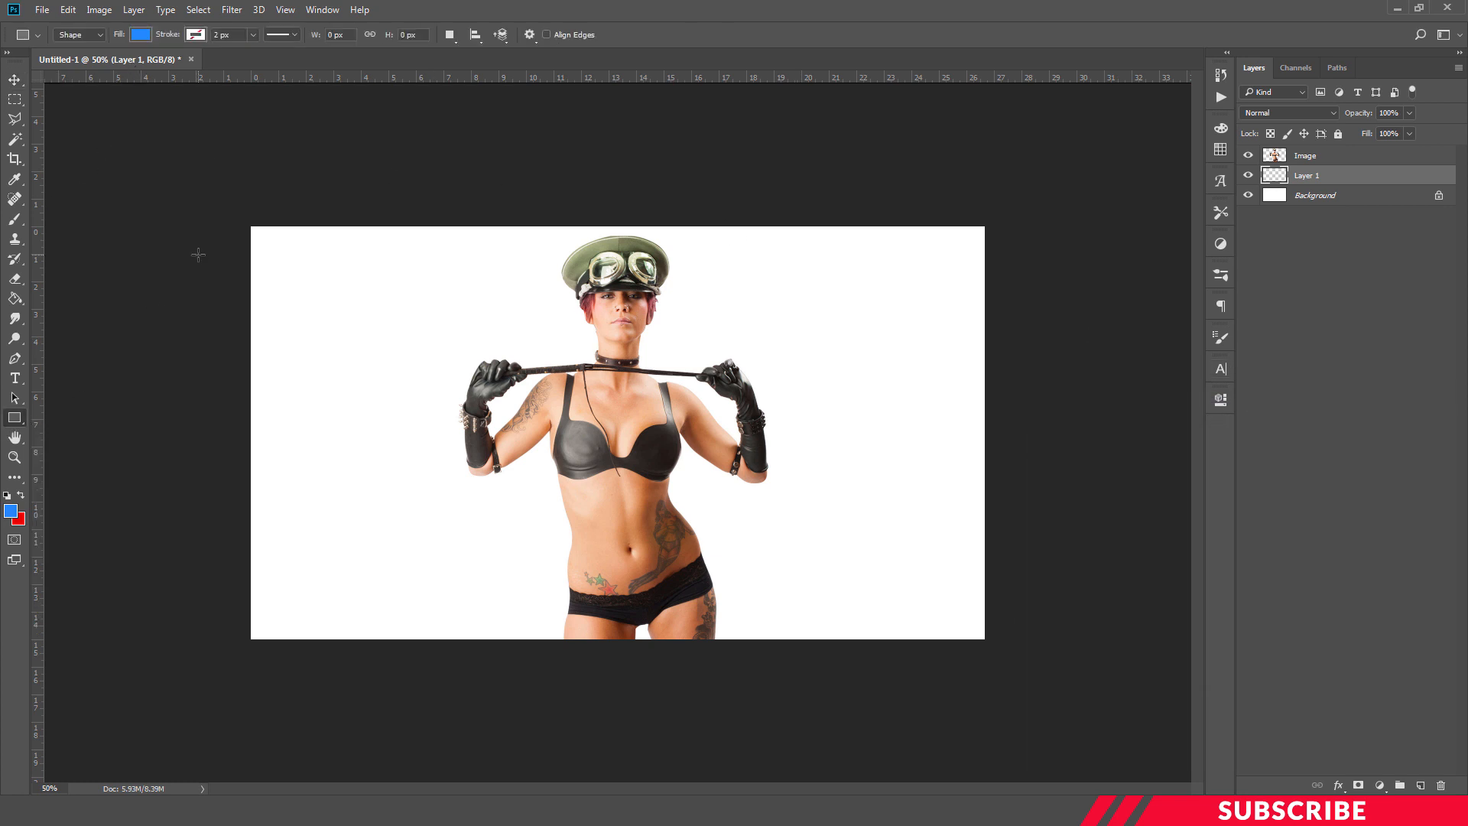
{"action": "left_click_drag", "start_coordinate": [199, 200], "coordinate": [624, 686]}
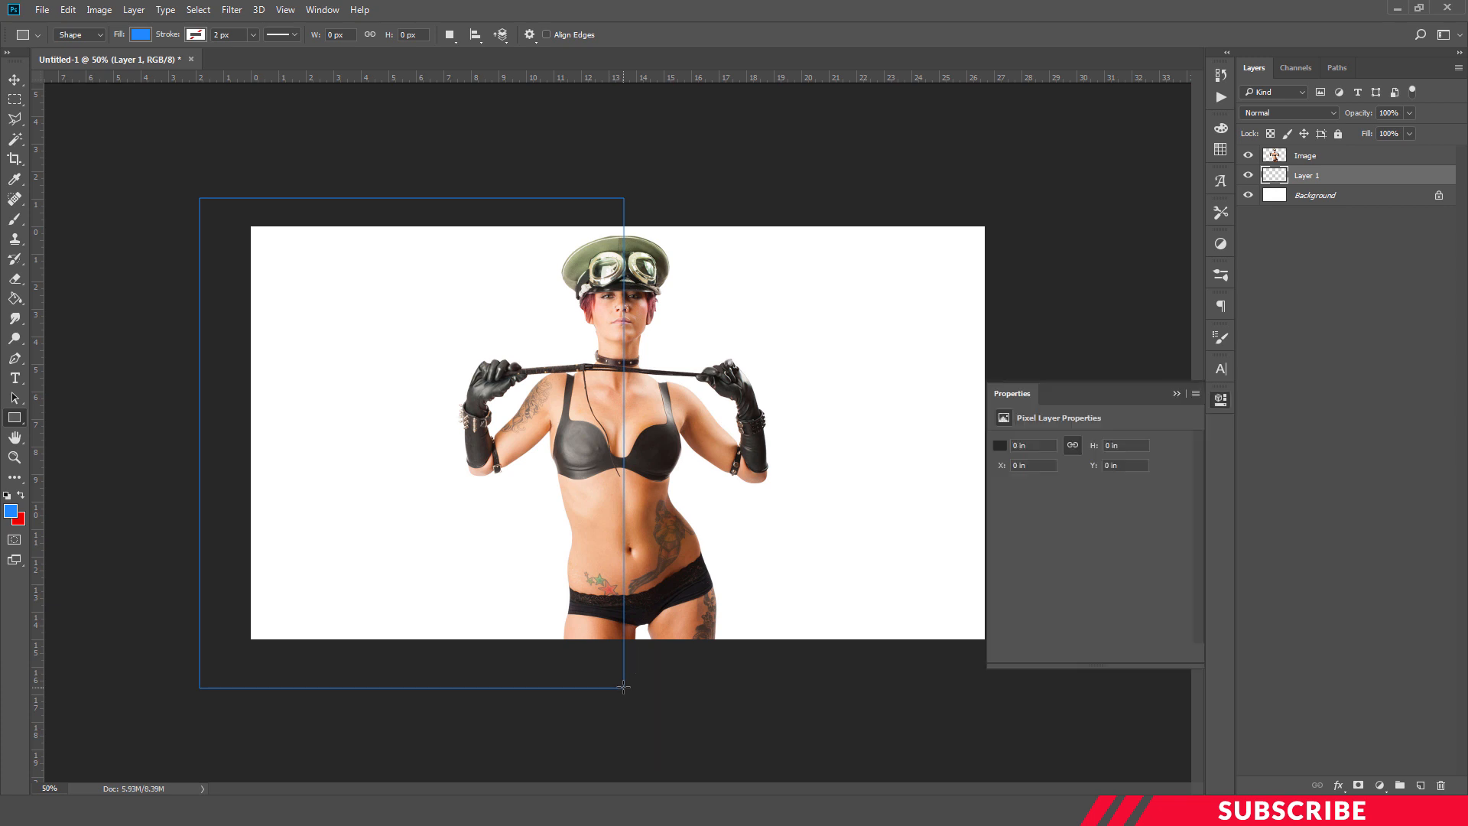
{"action": "left_click", "coordinate": [1225, 400]}
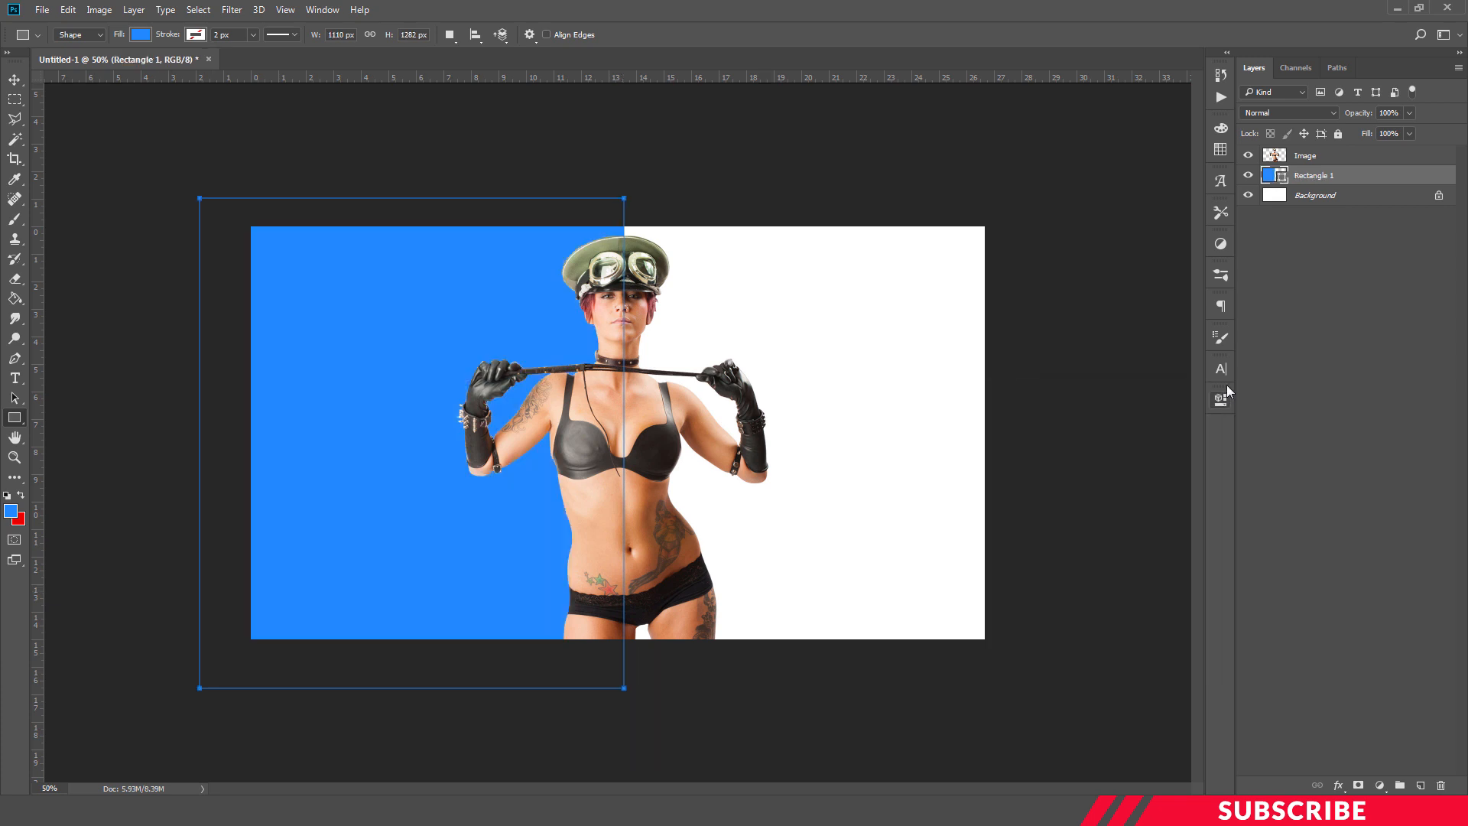
{"action": "left_click", "coordinate": [17, 80]}
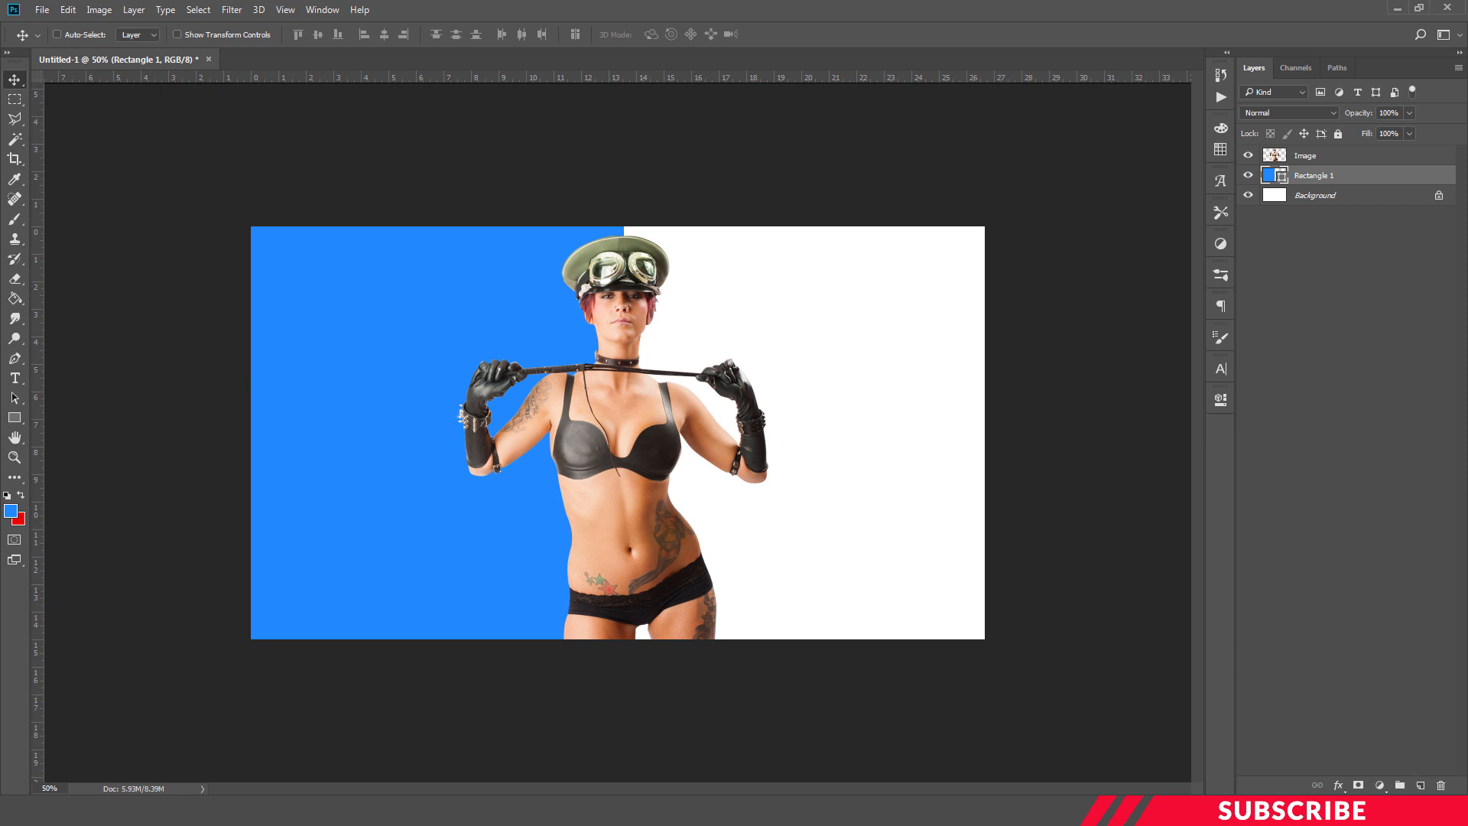
Add a new layer above the blue rectangle and set the foreground colour to #000000.
{"action": "left_click", "coordinate": [1419, 786]}
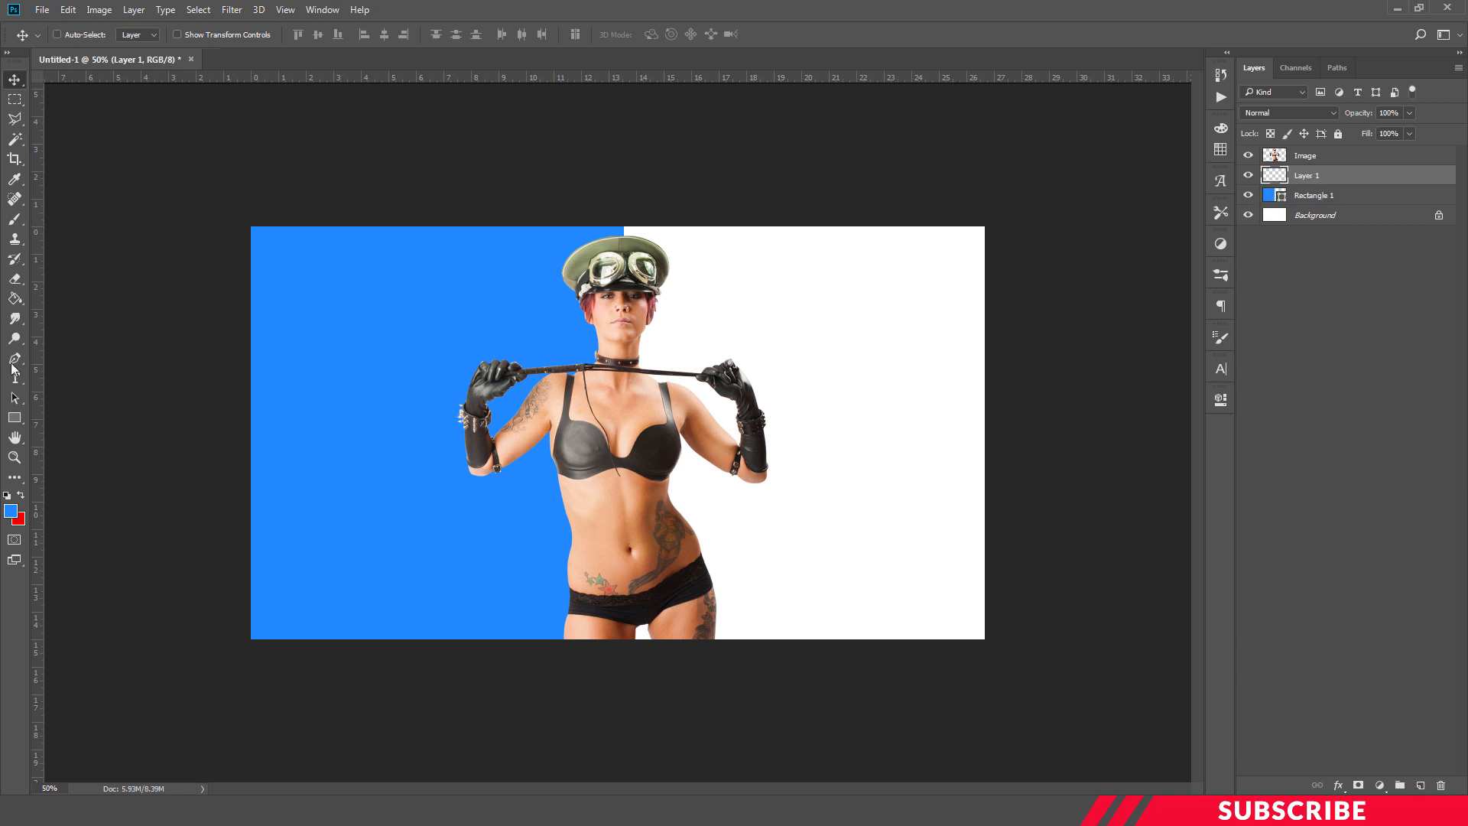
{"action": "left_click", "coordinate": [10, 510]}
{"action": "type", "text": "000000"}
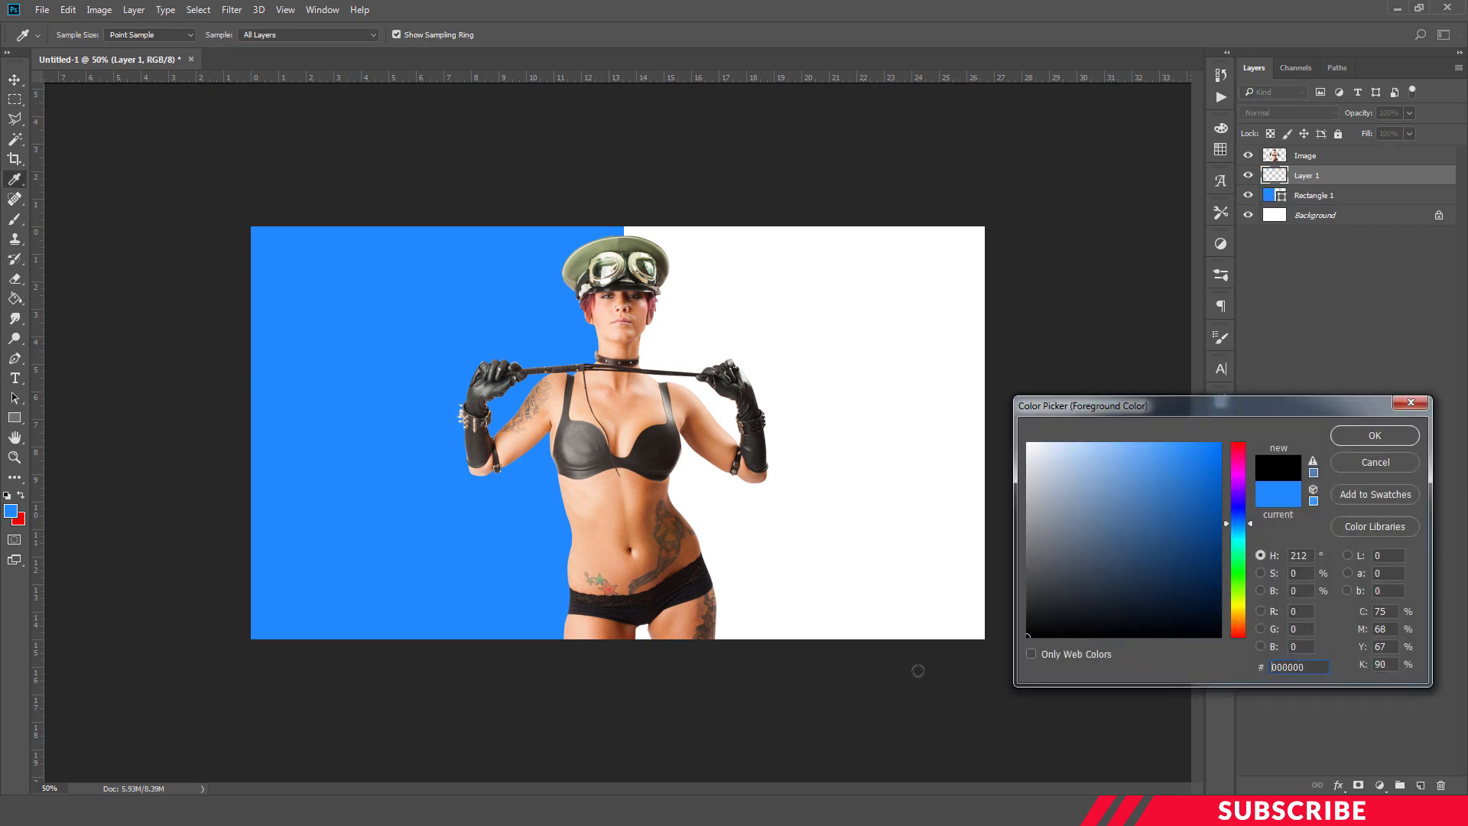
{"action": "left_click", "coordinate": [1373, 435]}
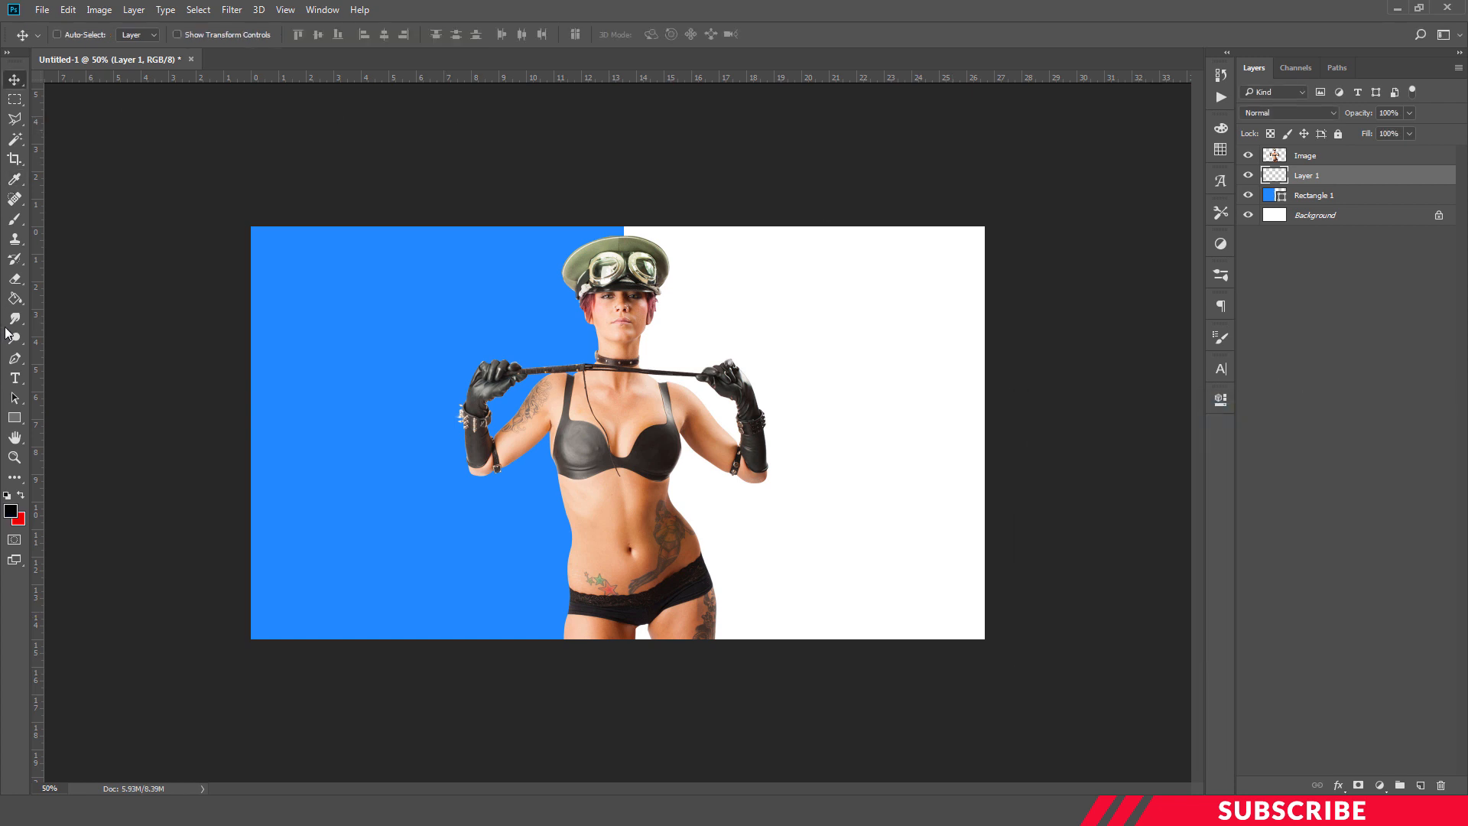
Add the black text "Stay Sexy" behind the woman, starting on the blue half at head height.
{"action": "left_click", "coordinate": [15, 378]}
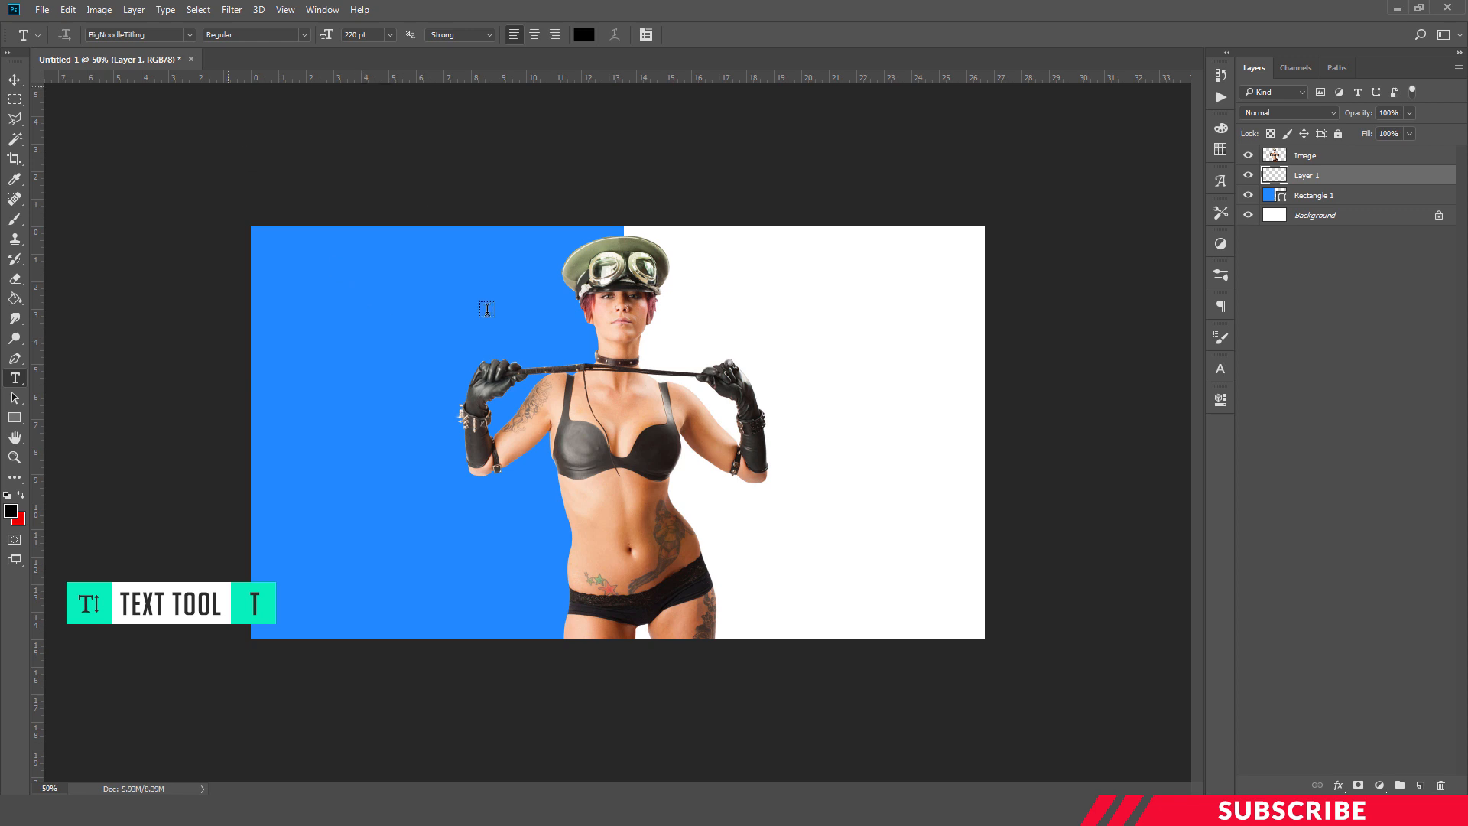
{"action": "left_click", "coordinate": [422, 350]}
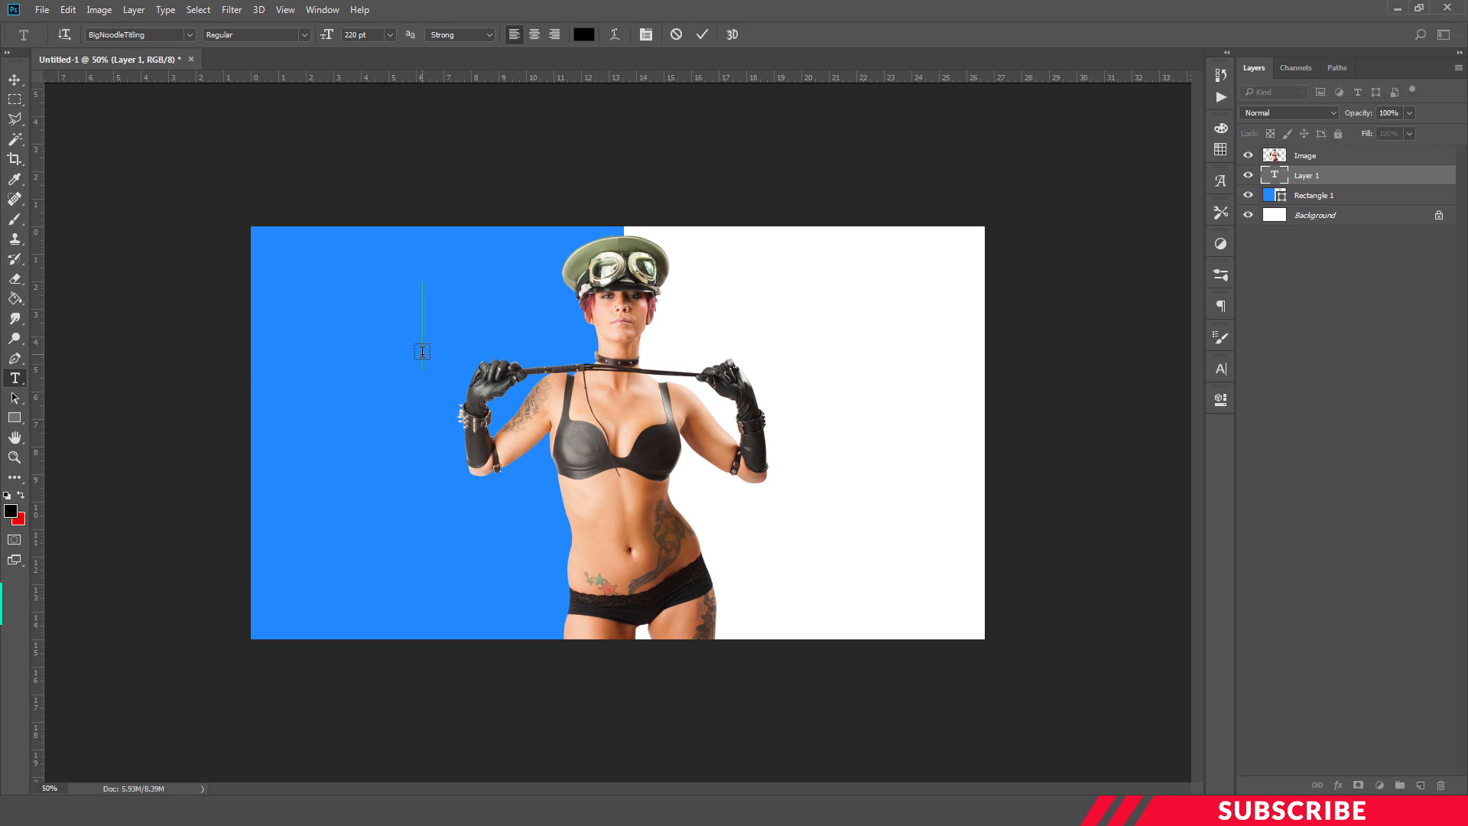
{"action": "type", "text": "STAY"}
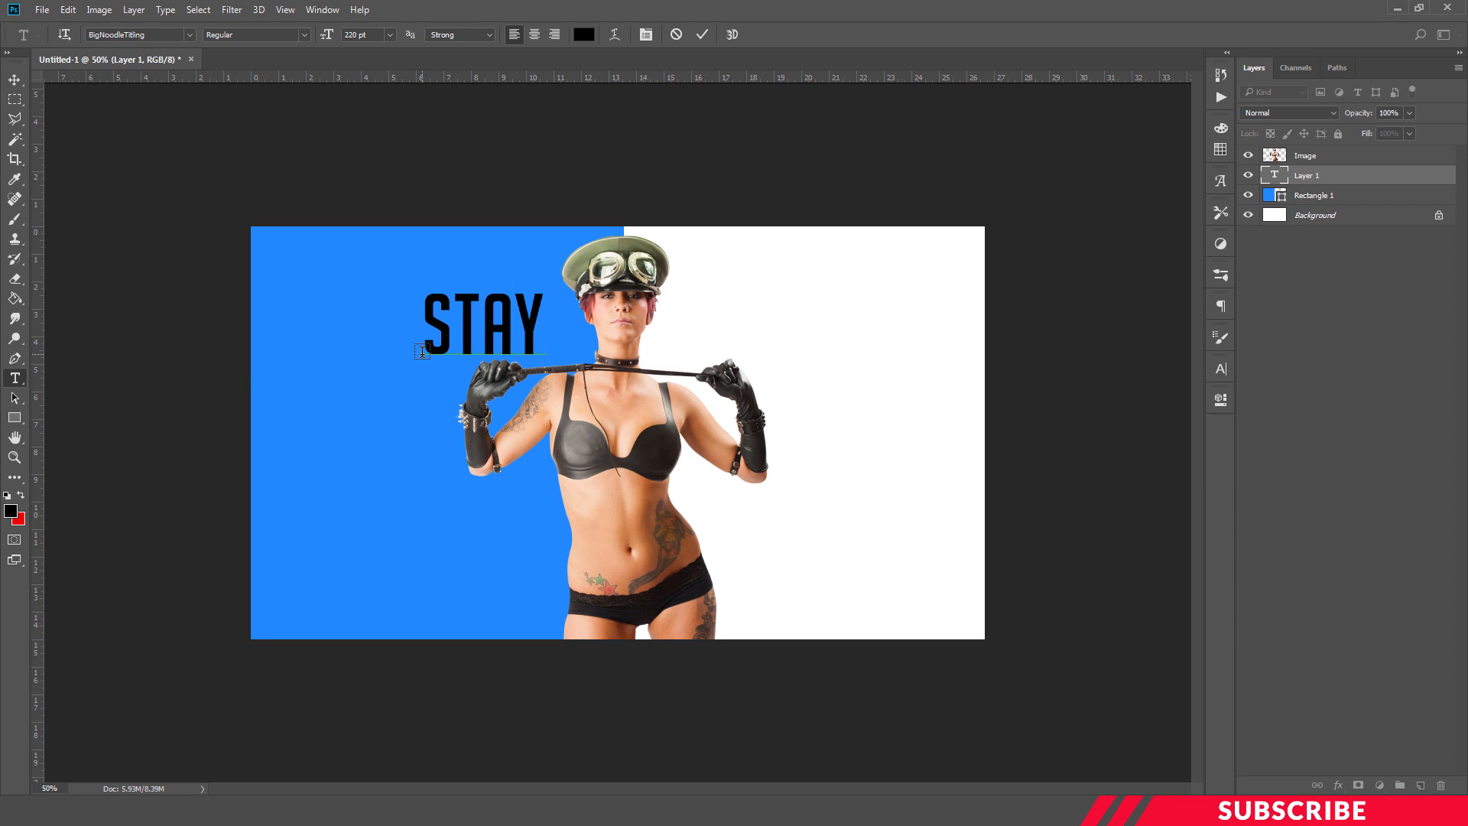
{"action": "type", "text": " SEXY"}
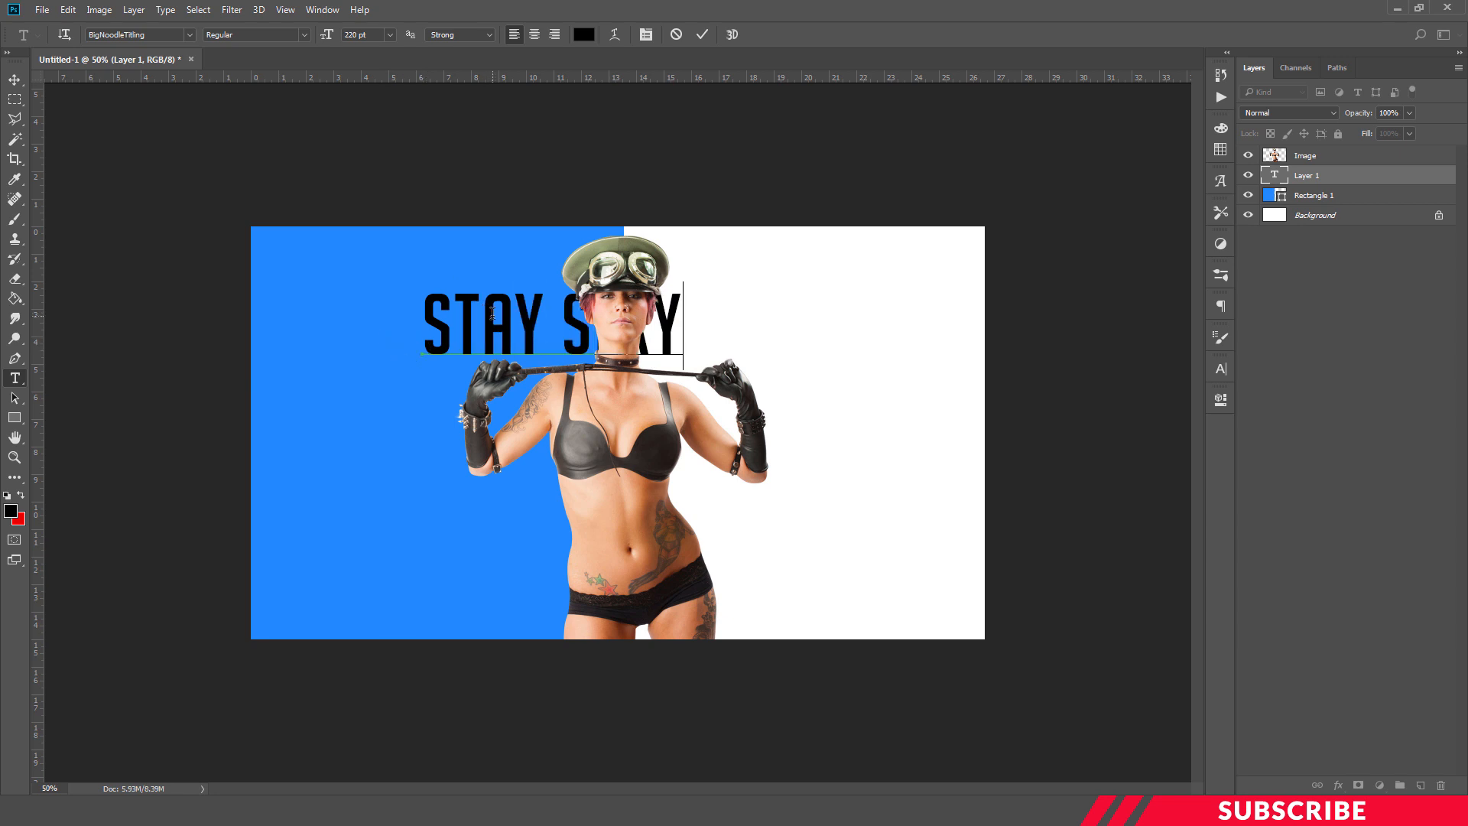
Set the "Stay Sexy" text size to 420 pt and move the text down and left to centre it behind the woman.
{"action": "key", "text": "ctrl+a"}
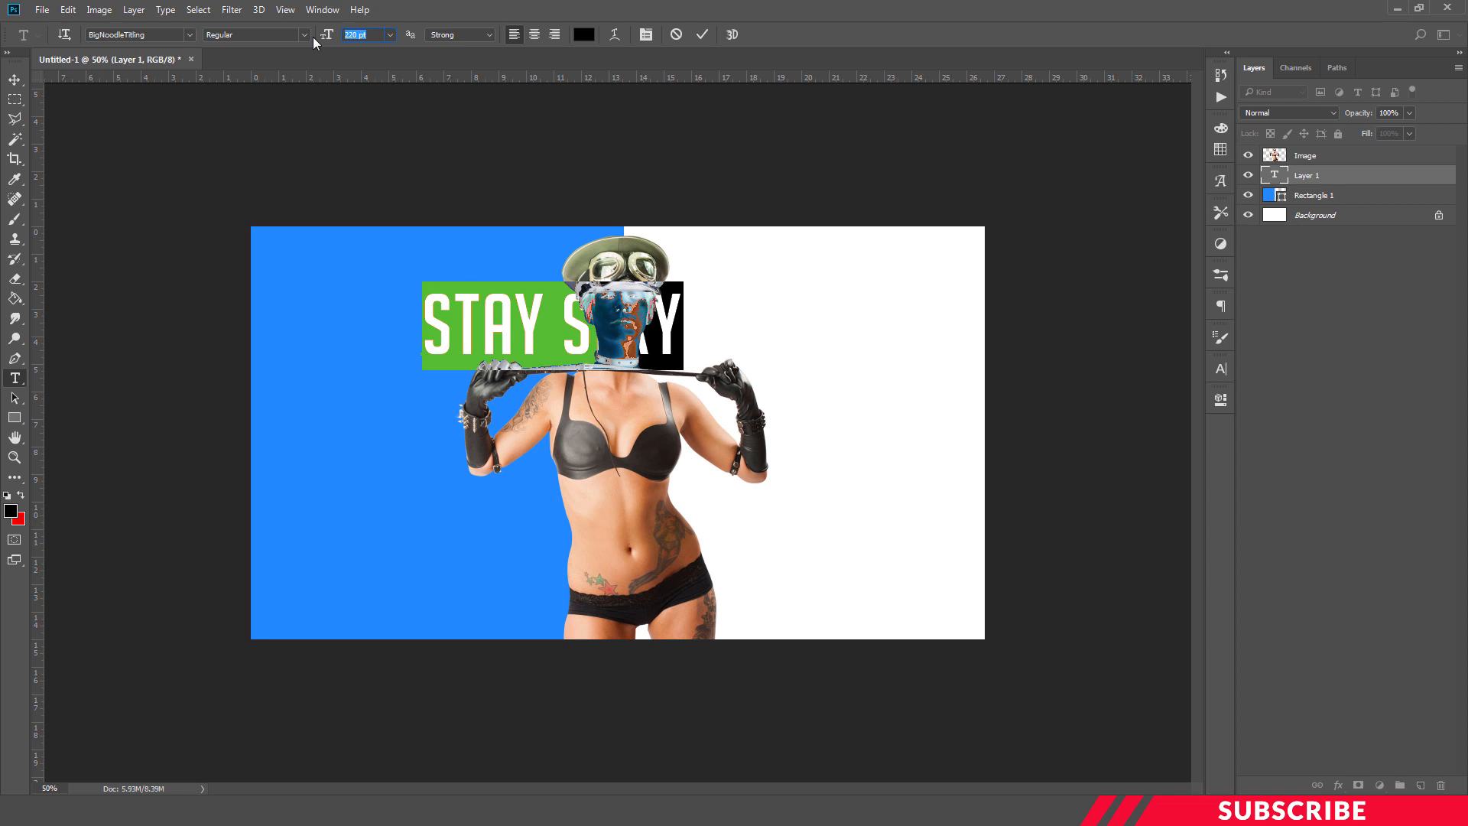
{"action": "type", "text": "420"}
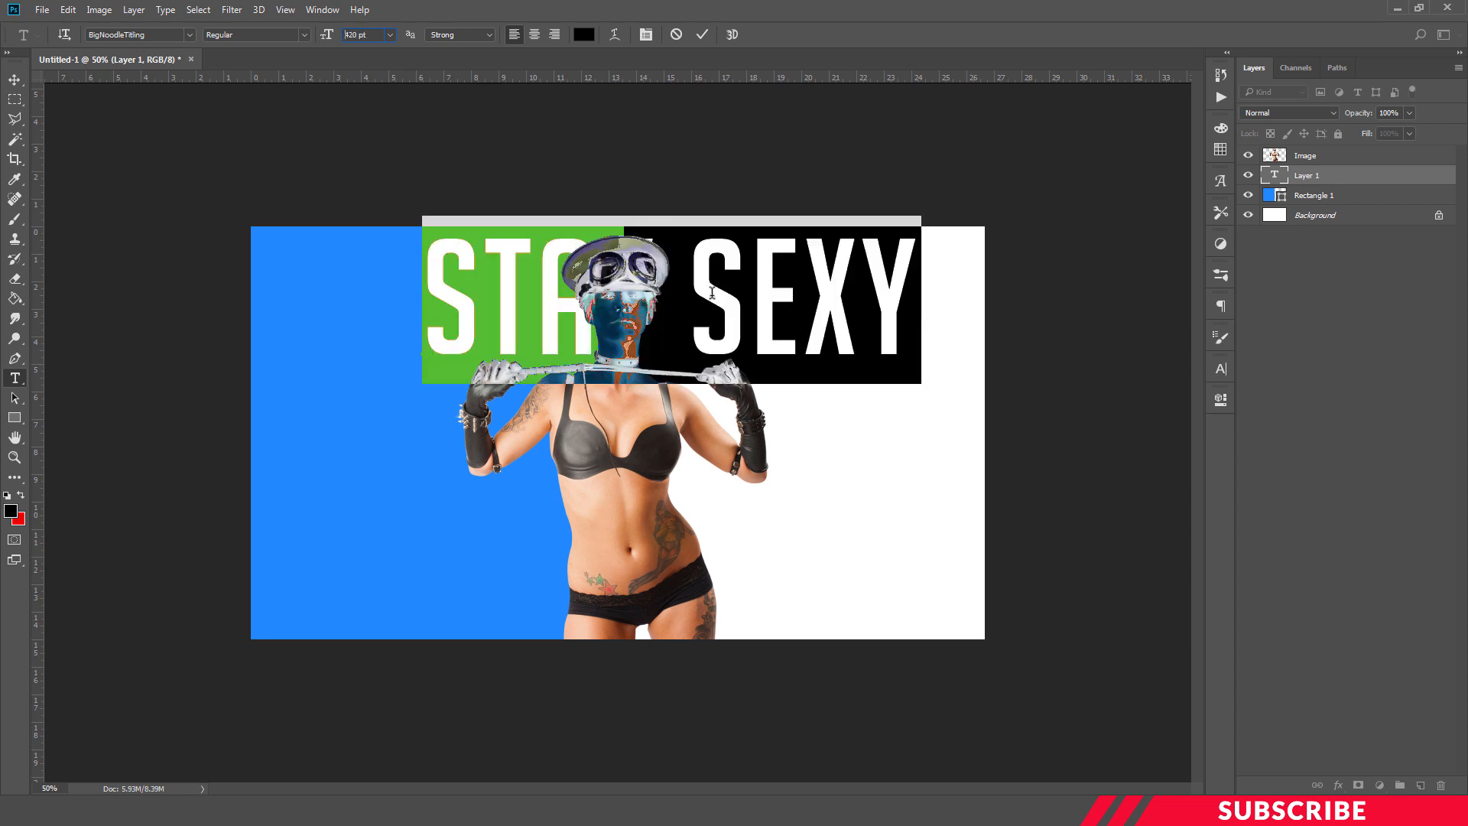
{"action": "key", "text": "ctrl+Return"}
{"action": "key", "text": "v"}
{"action": "left_click_drag", "start_coordinate": [752, 296], "coordinate": [711, 339]}
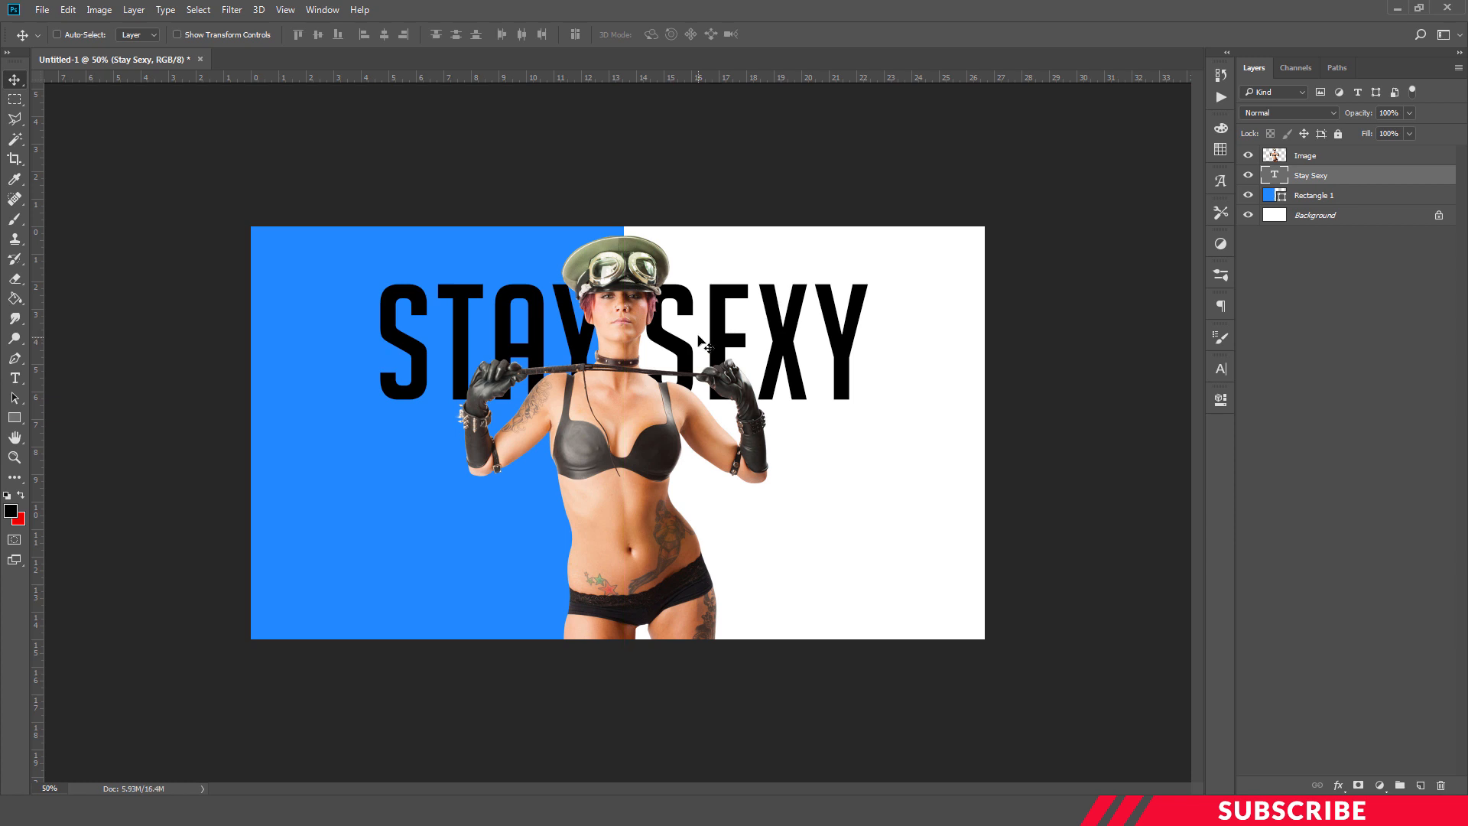
Widen the gap between the words "Stay" and "Sexy" with extra spaces and shift the text left to frame the woman's head.
{"action": "key", "text": "t"}
{"action": "left_click", "coordinate": [642, 332]}
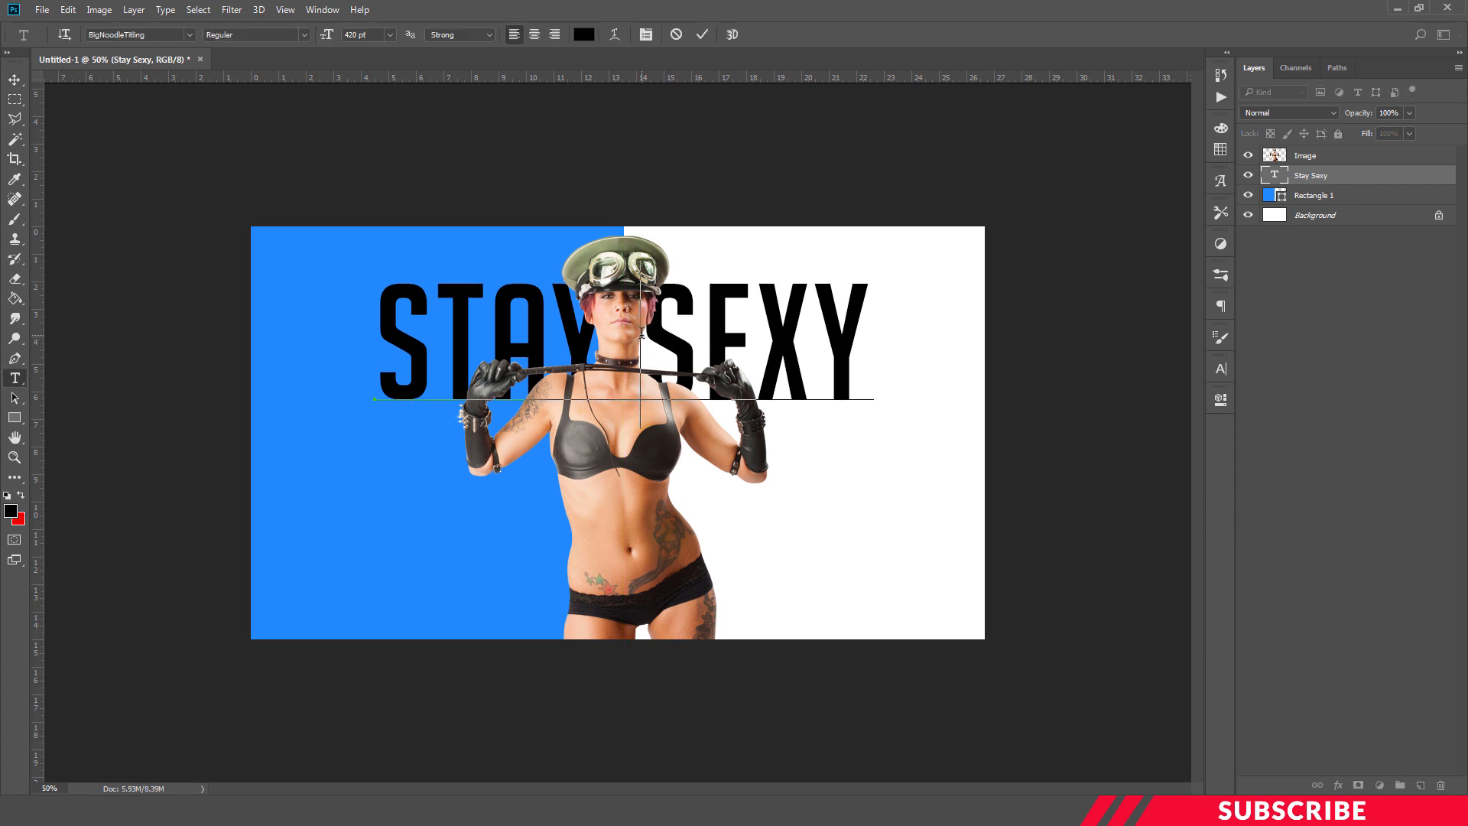
{"action": "key", "text": "ctrl+Return"}
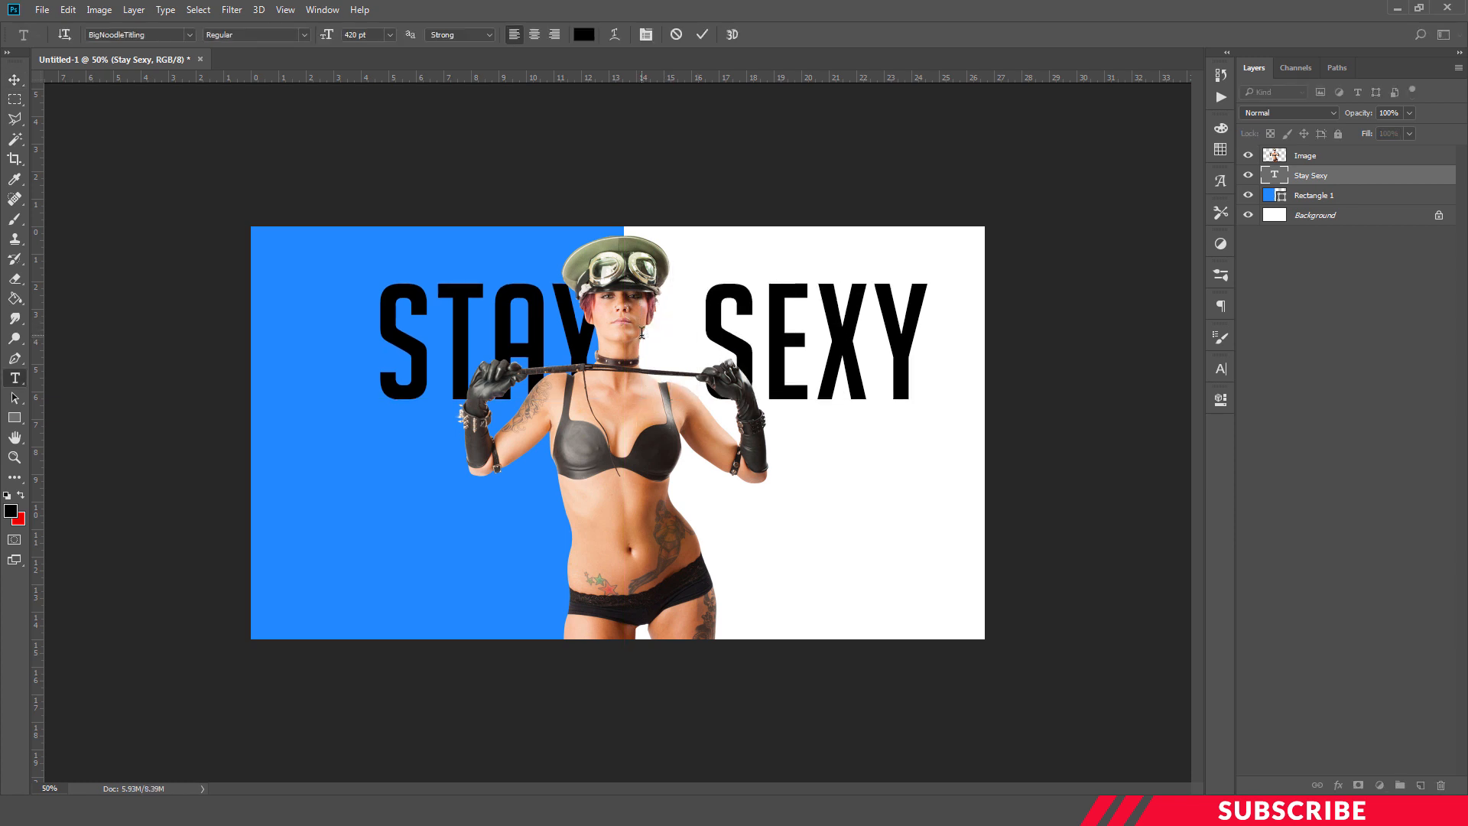
{"action": "key", "text": "v"}
{"action": "left_click_drag", "start_coordinate": [742, 356], "coordinate": [702, 357]}
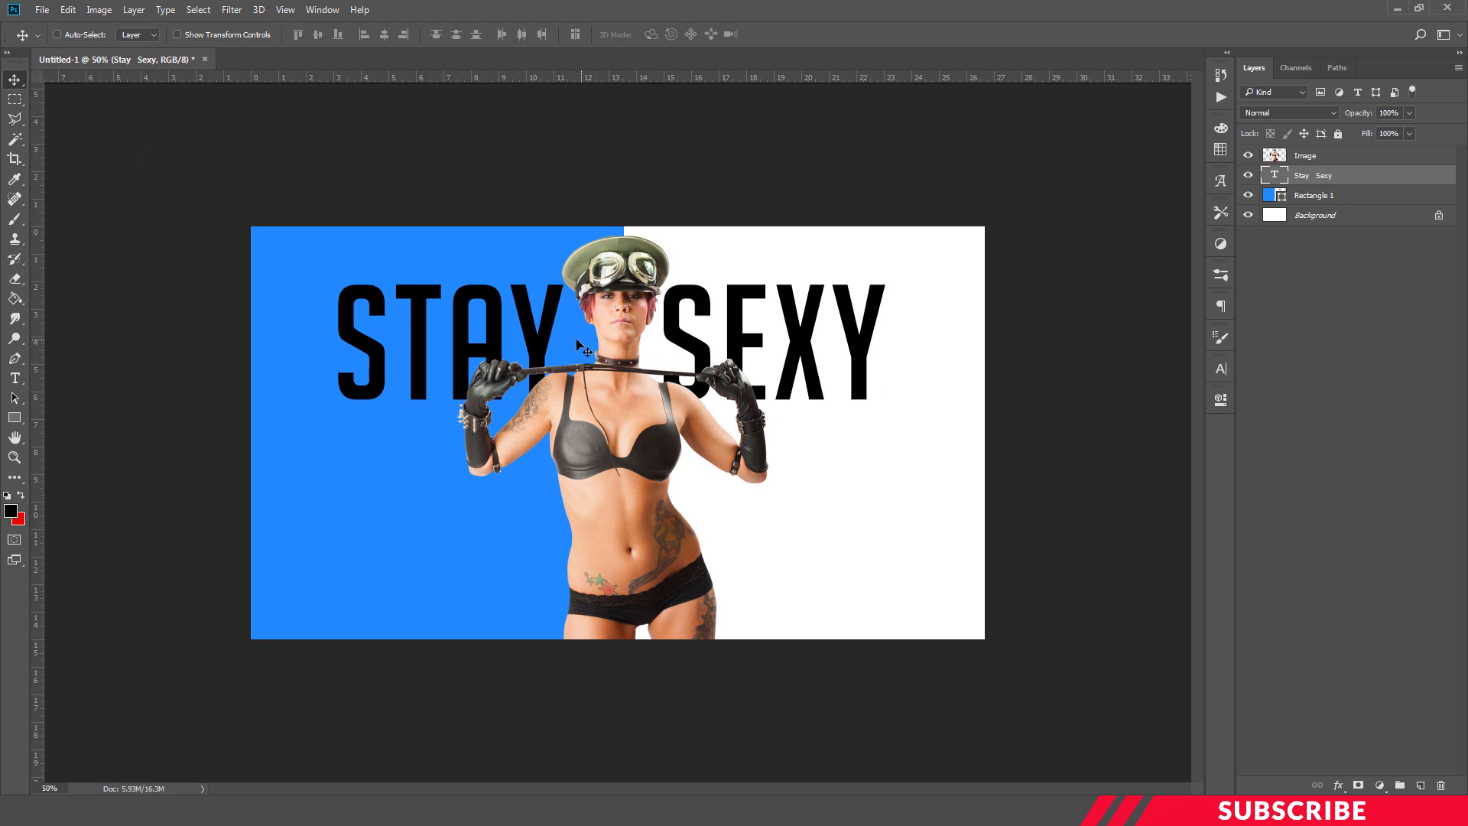
Recolour the word "Stay" white (#ffffff) by sampling the canvas's white half.
{"action": "key", "text": "t"}
{"action": "left_click_drag", "start_coordinate": [555, 320], "coordinate": [314, 338]}
{"action": "left_click", "coordinate": [10, 511]}
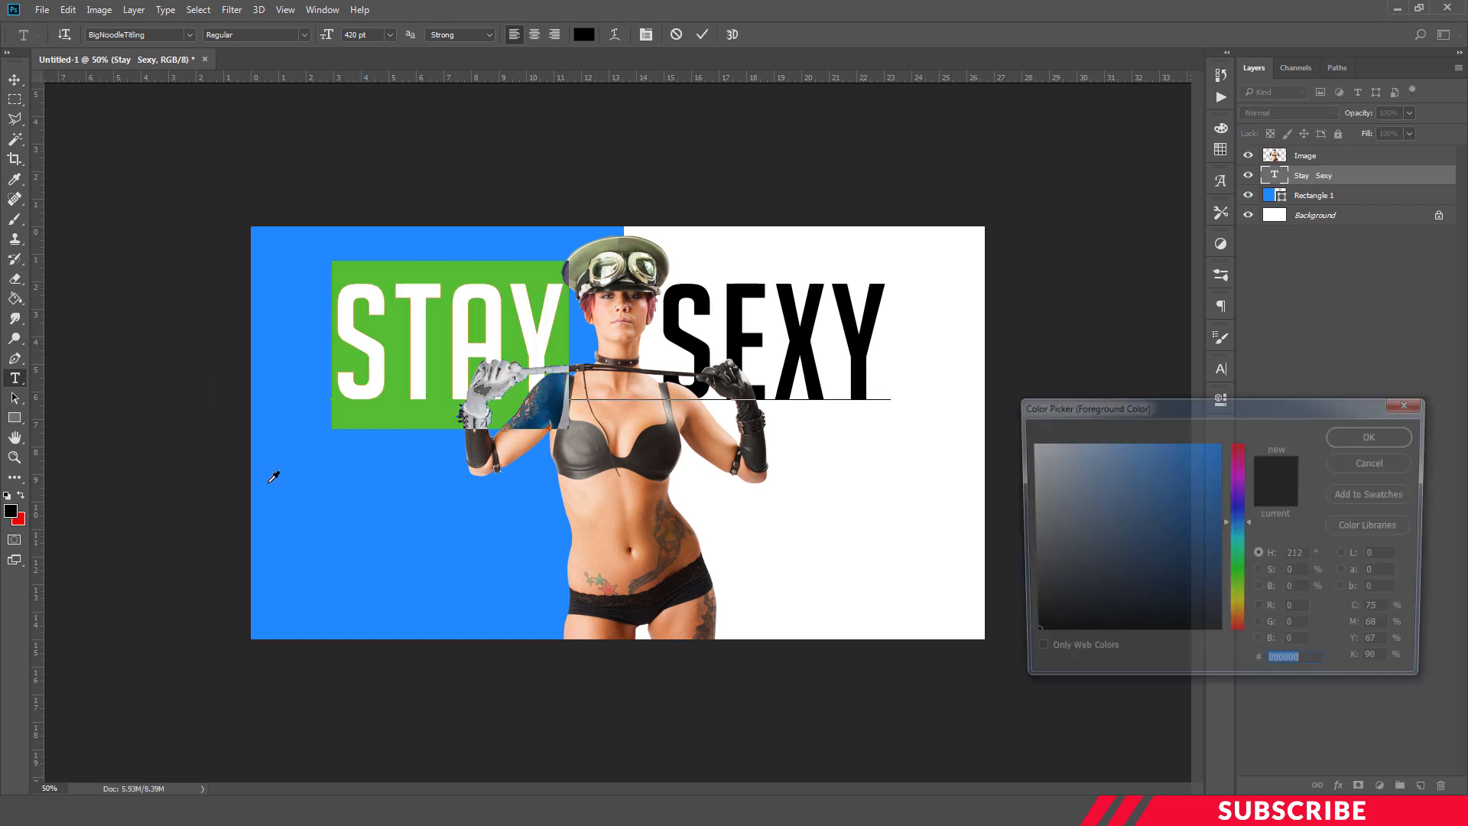
{"action": "left_click", "coordinate": [899, 388]}
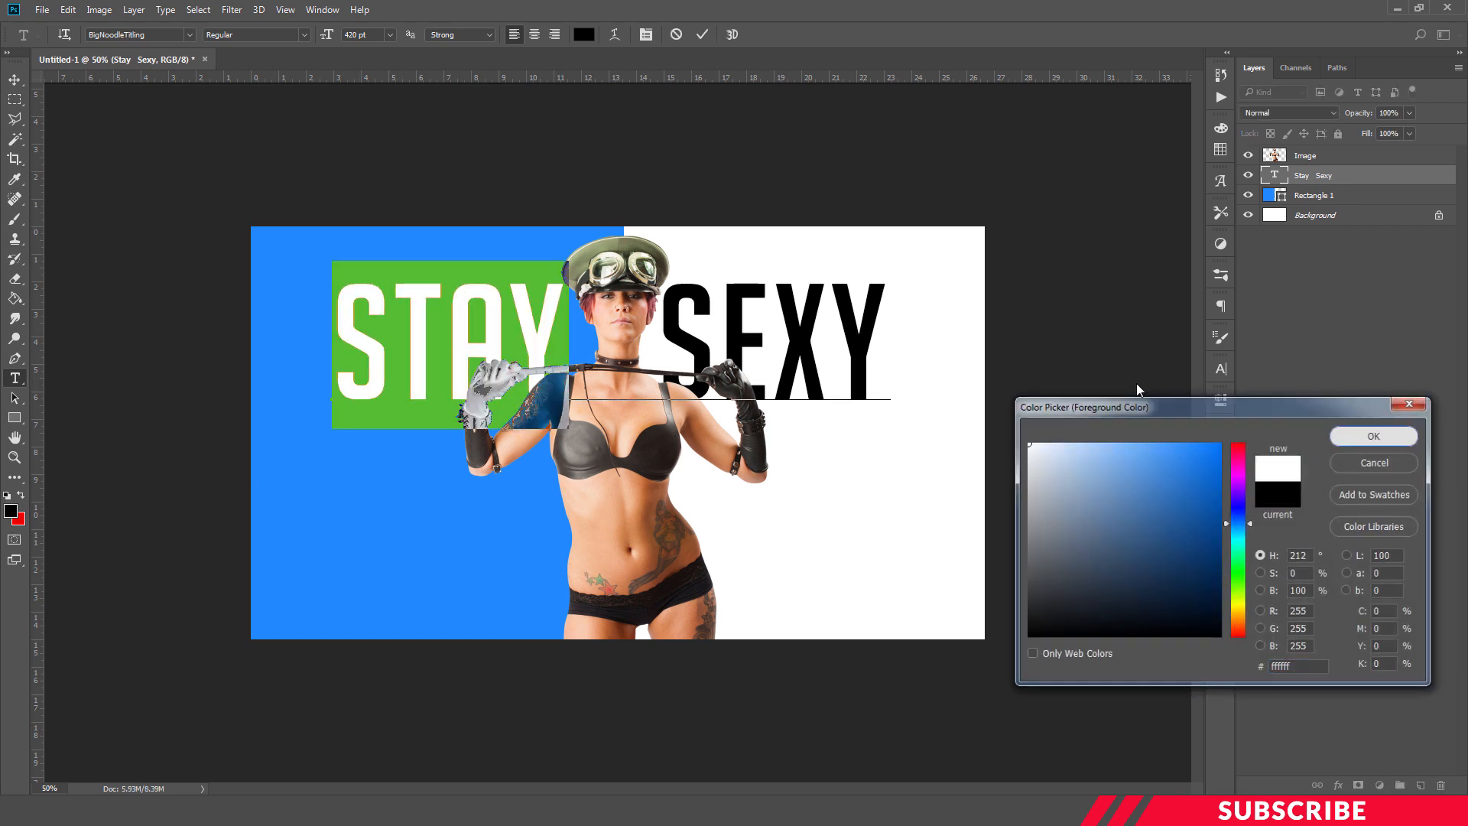
{"action": "left_click", "coordinate": [1374, 435]}
Recolour the word "Sexy" blue (#2189ff) by sampling the rectangle, and commit the text edit.
{"action": "left_click", "coordinate": [667, 323]}
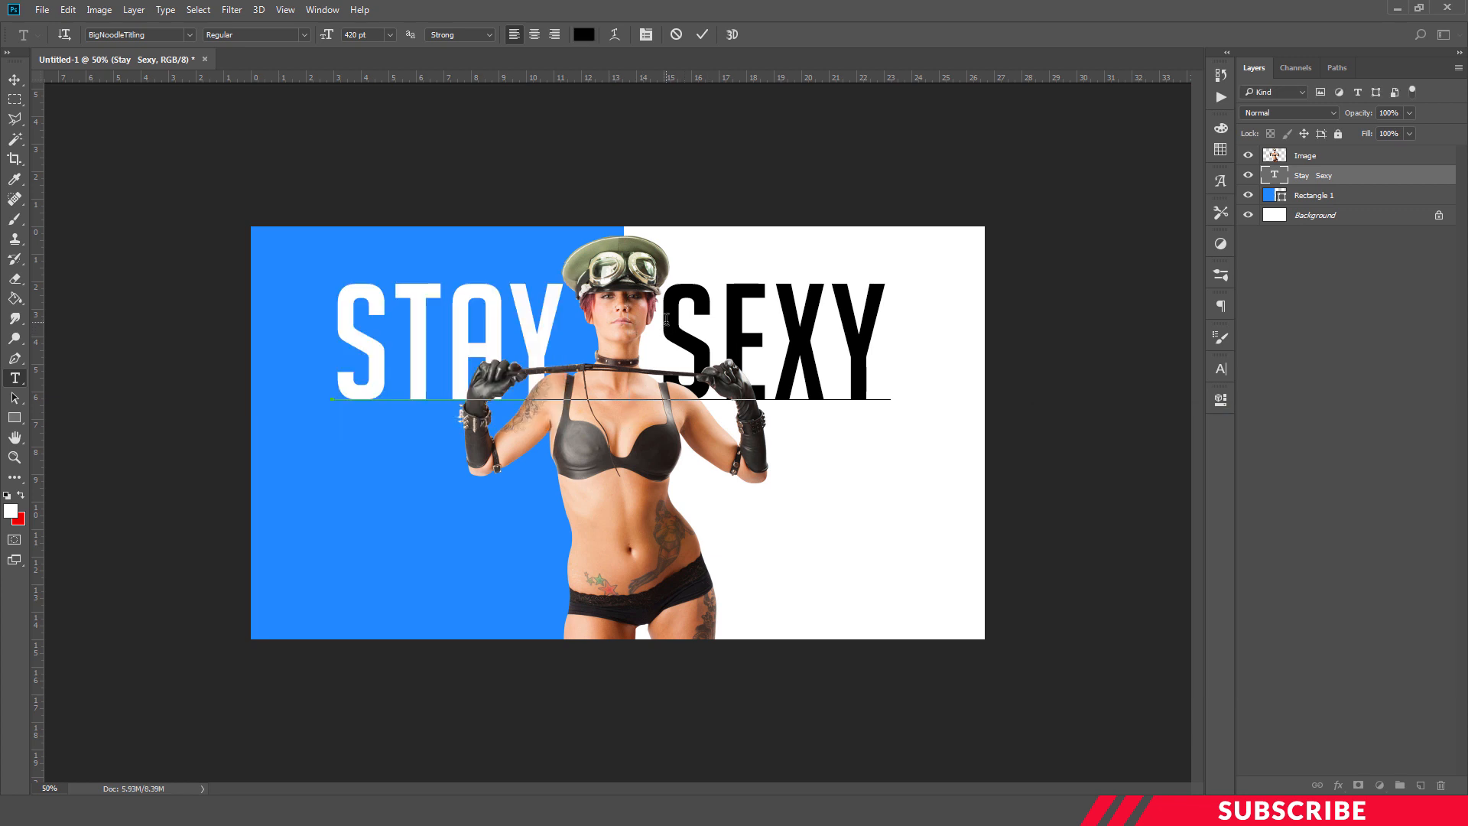
{"action": "left_click_drag", "start_coordinate": [666, 319], "coordinate": [886, 331]}
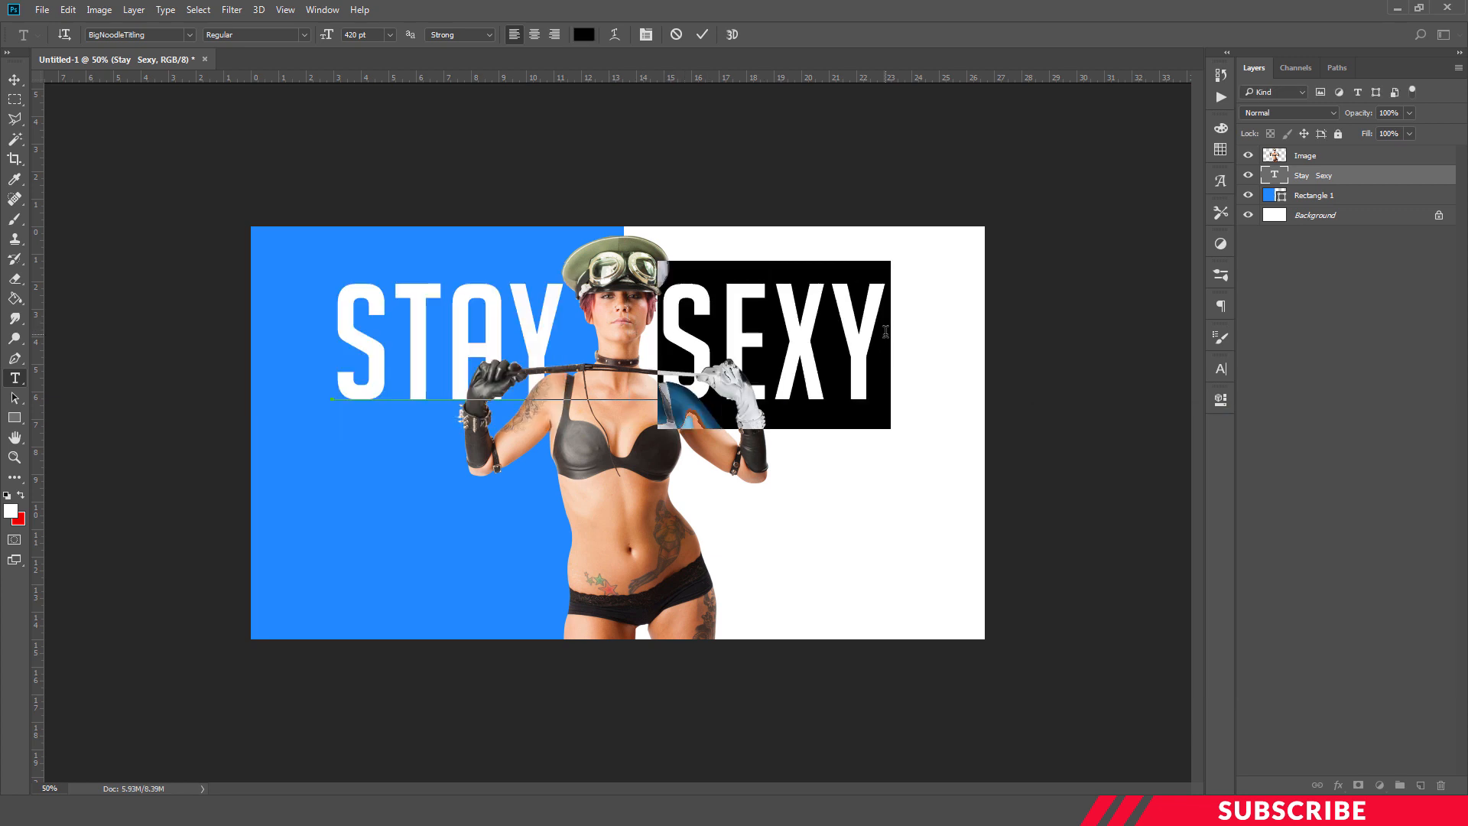
{"action": "left_click", "coordinate": [6, 510]}
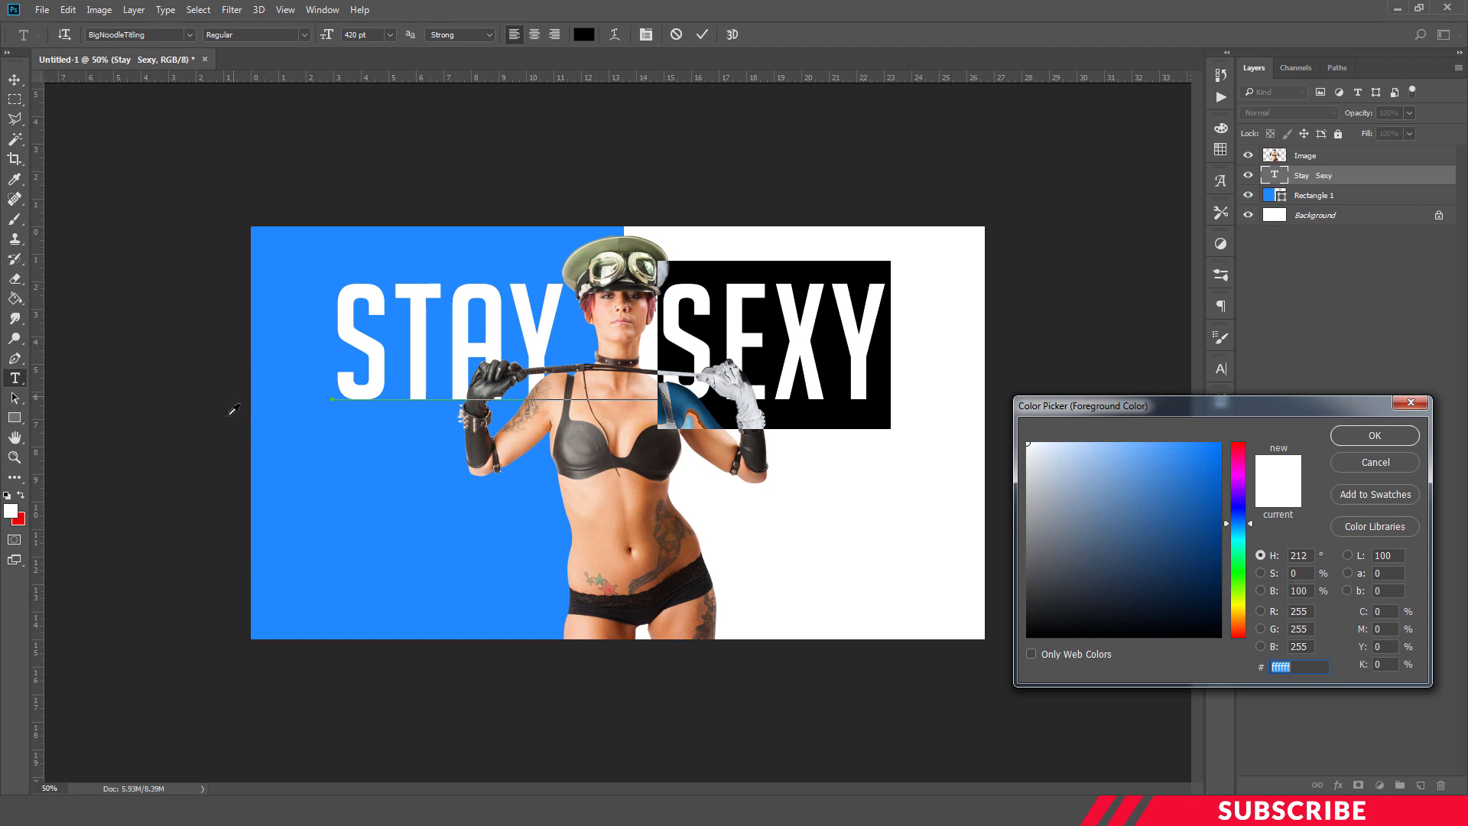
{"action": "left_click", "coordinate": [325, 487]}
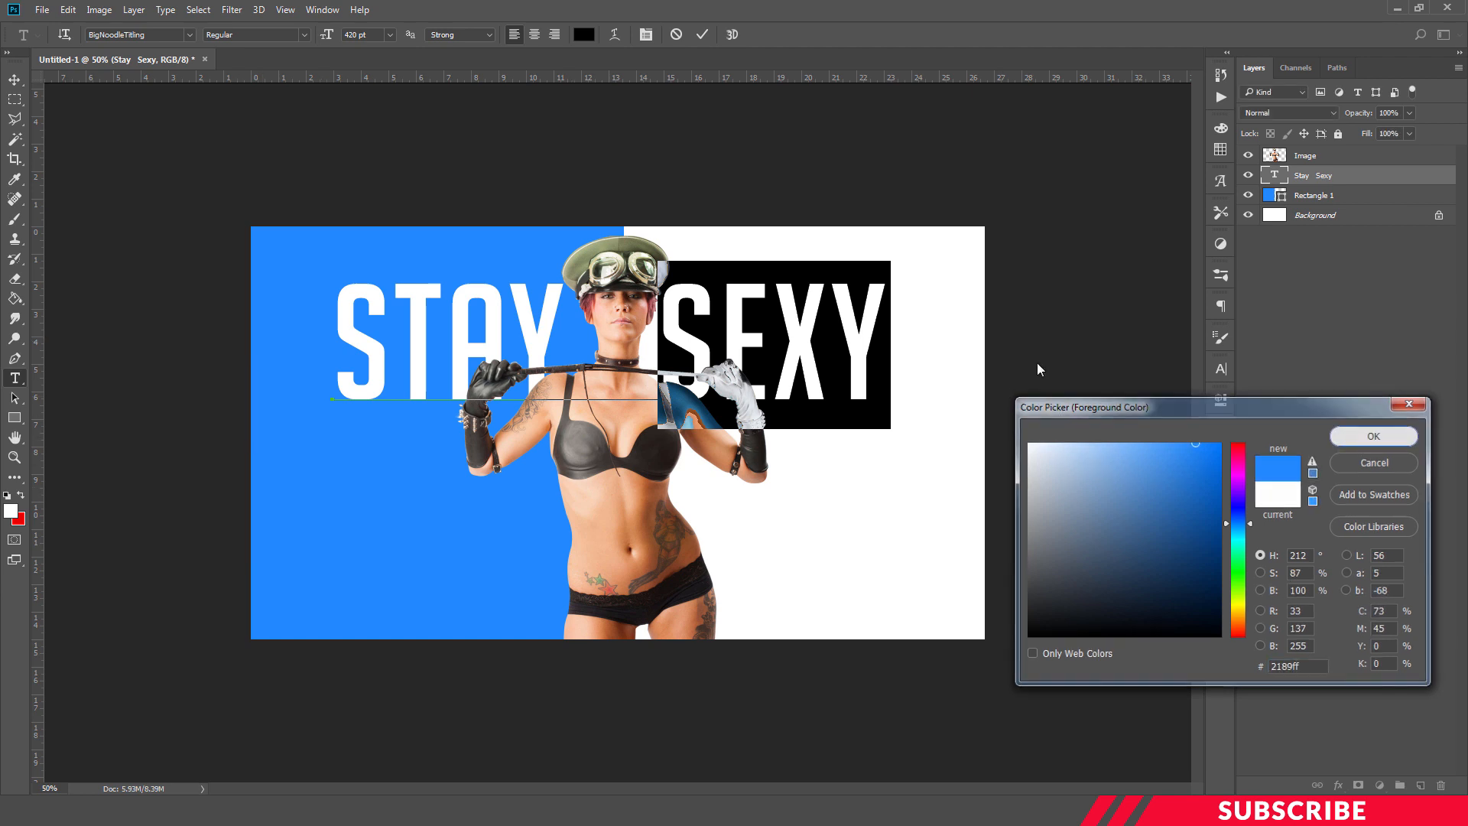
{"action": "left_click", "coordinate": [1368, 435]}
{"action": "left_click", "coordinate": [773, 328]}
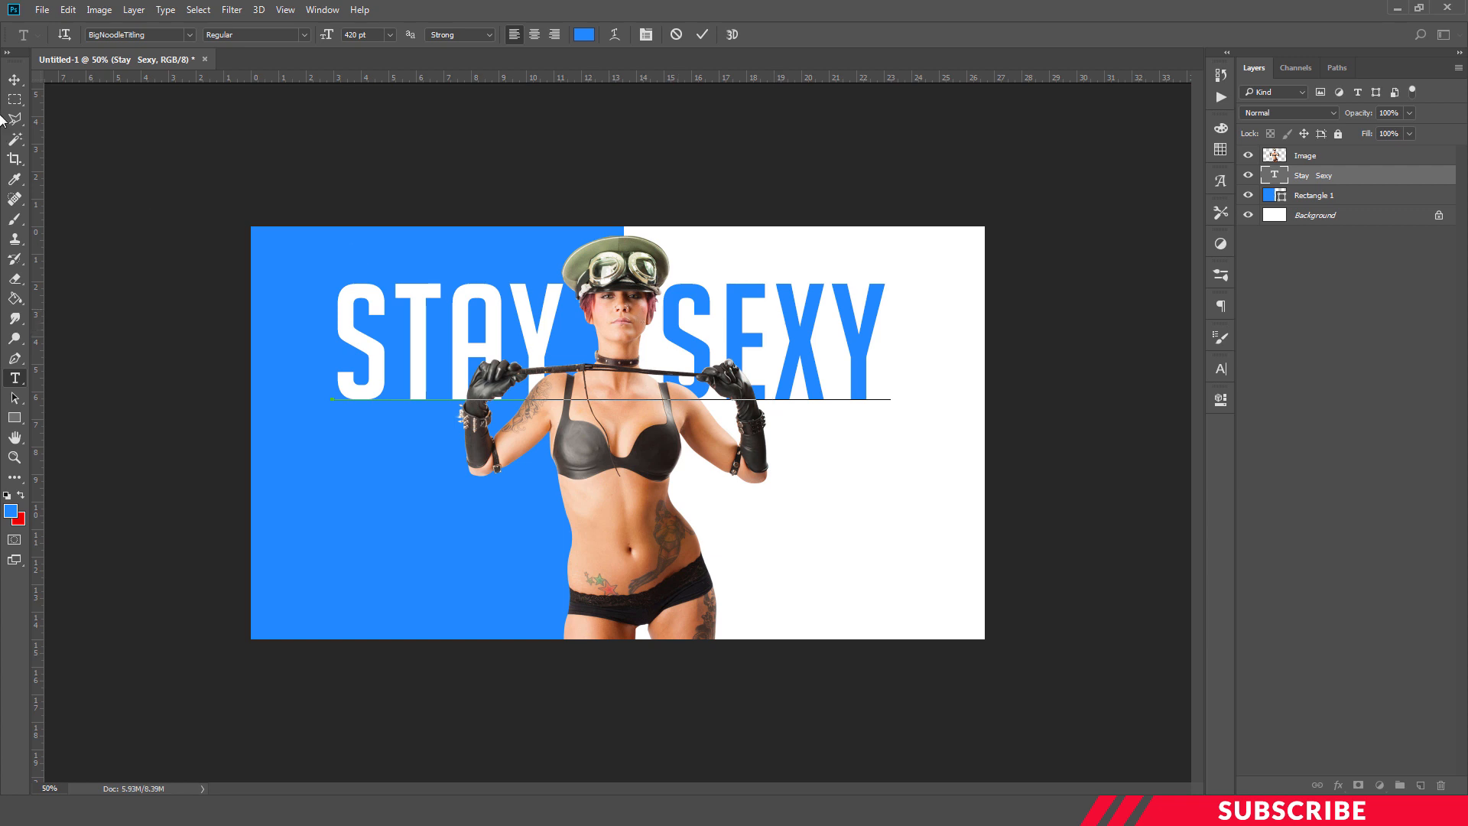
{"action": "left_click", "coordinate": [14, 79]}
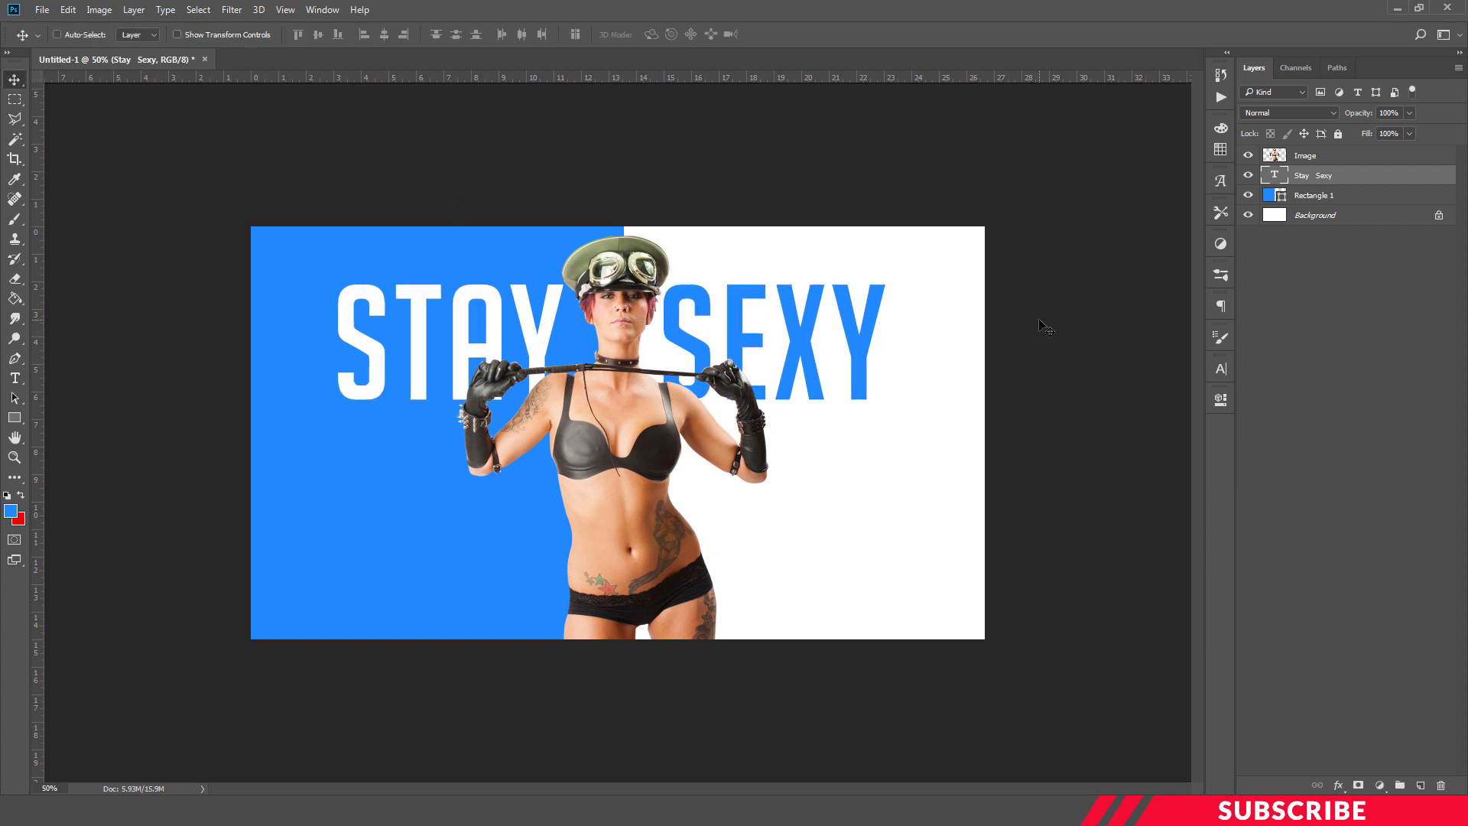
Load the Glow Brush file from the PT6 folder and activate the Brush tool.
{"action": "key", "text": "ctrl+minus"}
{"action": "key", "text": "ctrl+plus"}
{"action": "left_click", "coordinate": [233, 810]}
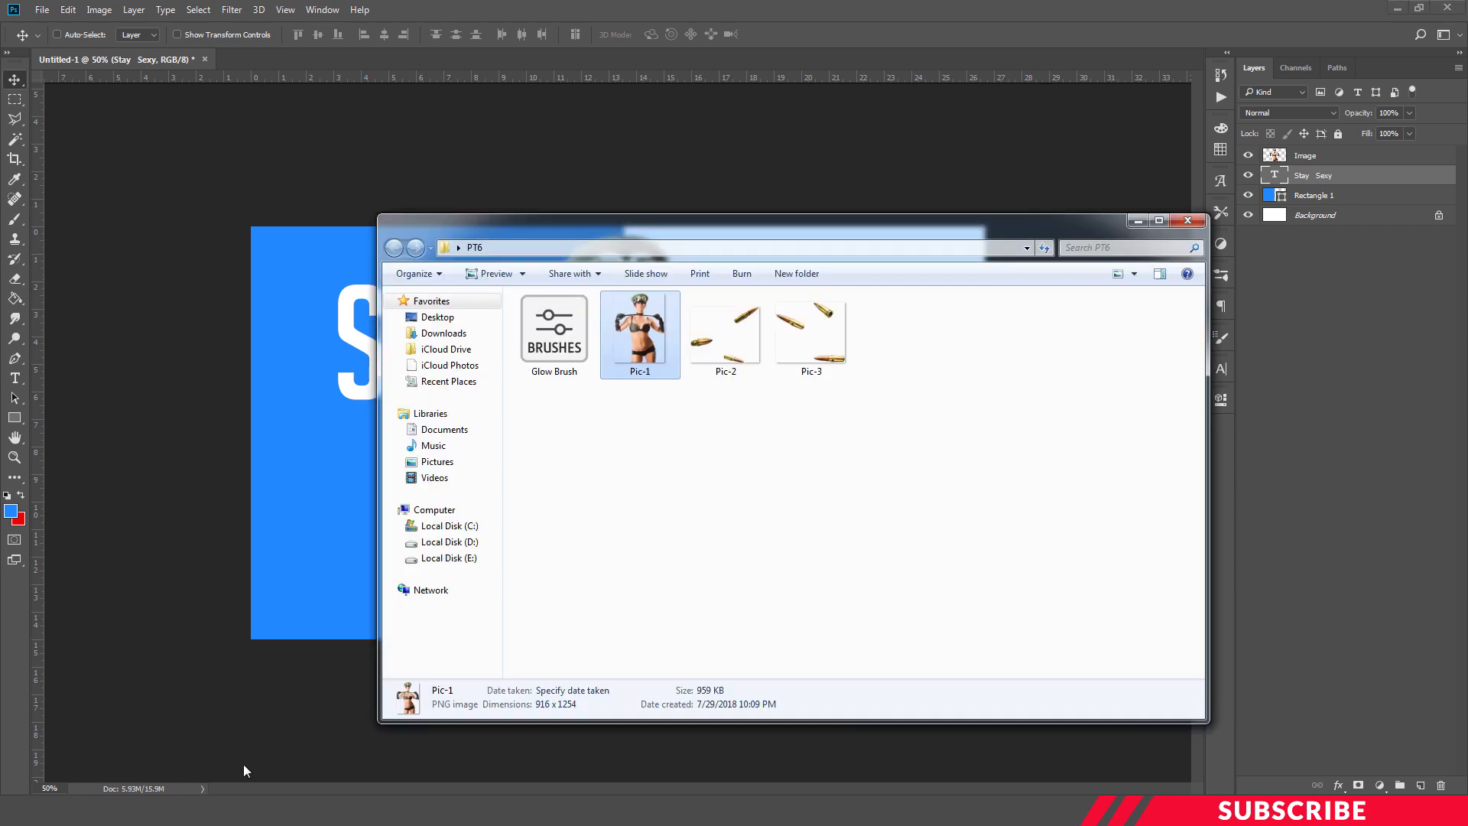
{"action": "double_click", "coordinate": [557, 358]}
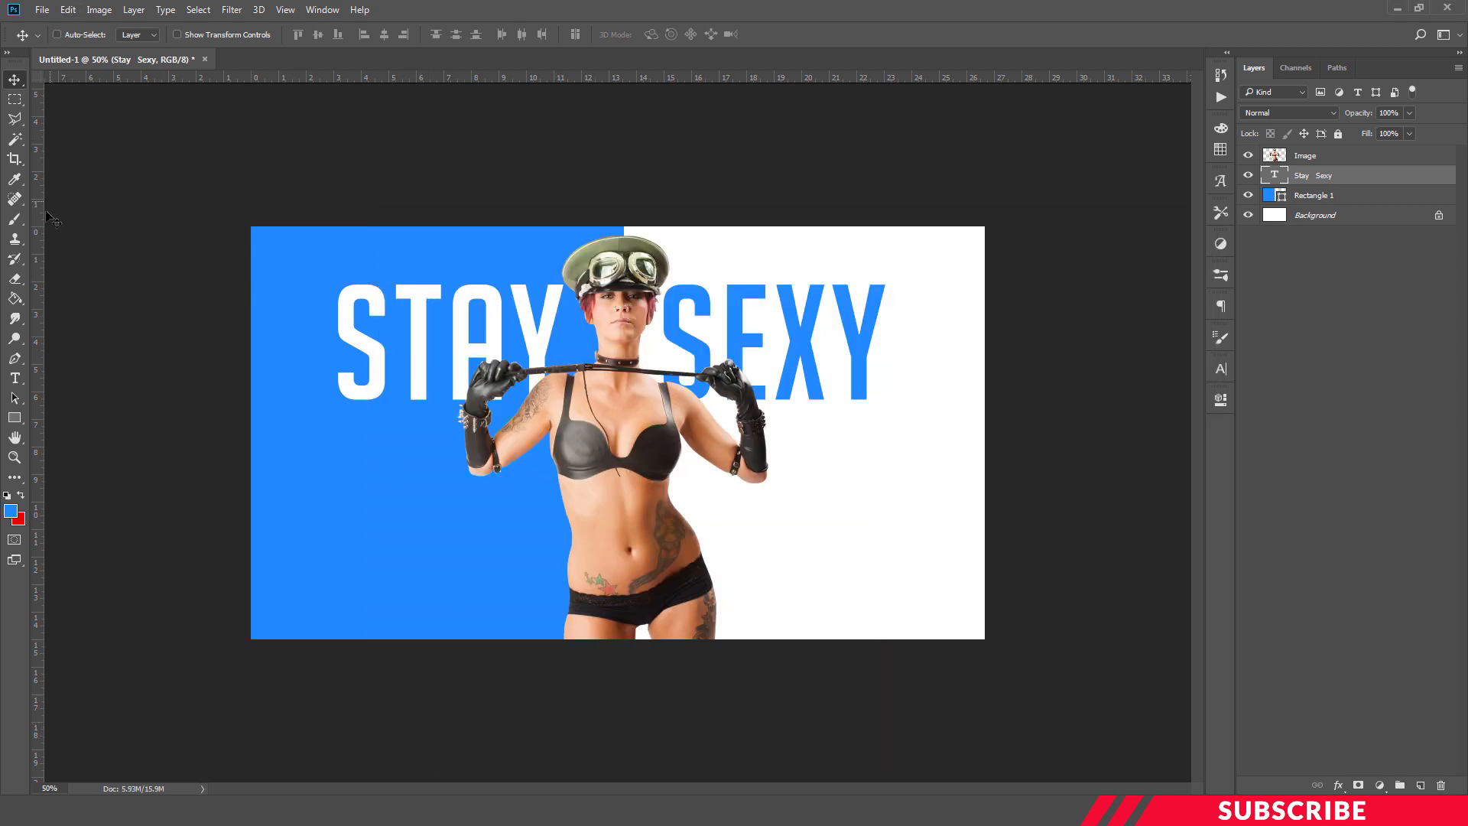
{"action": "key", "text": "b"}
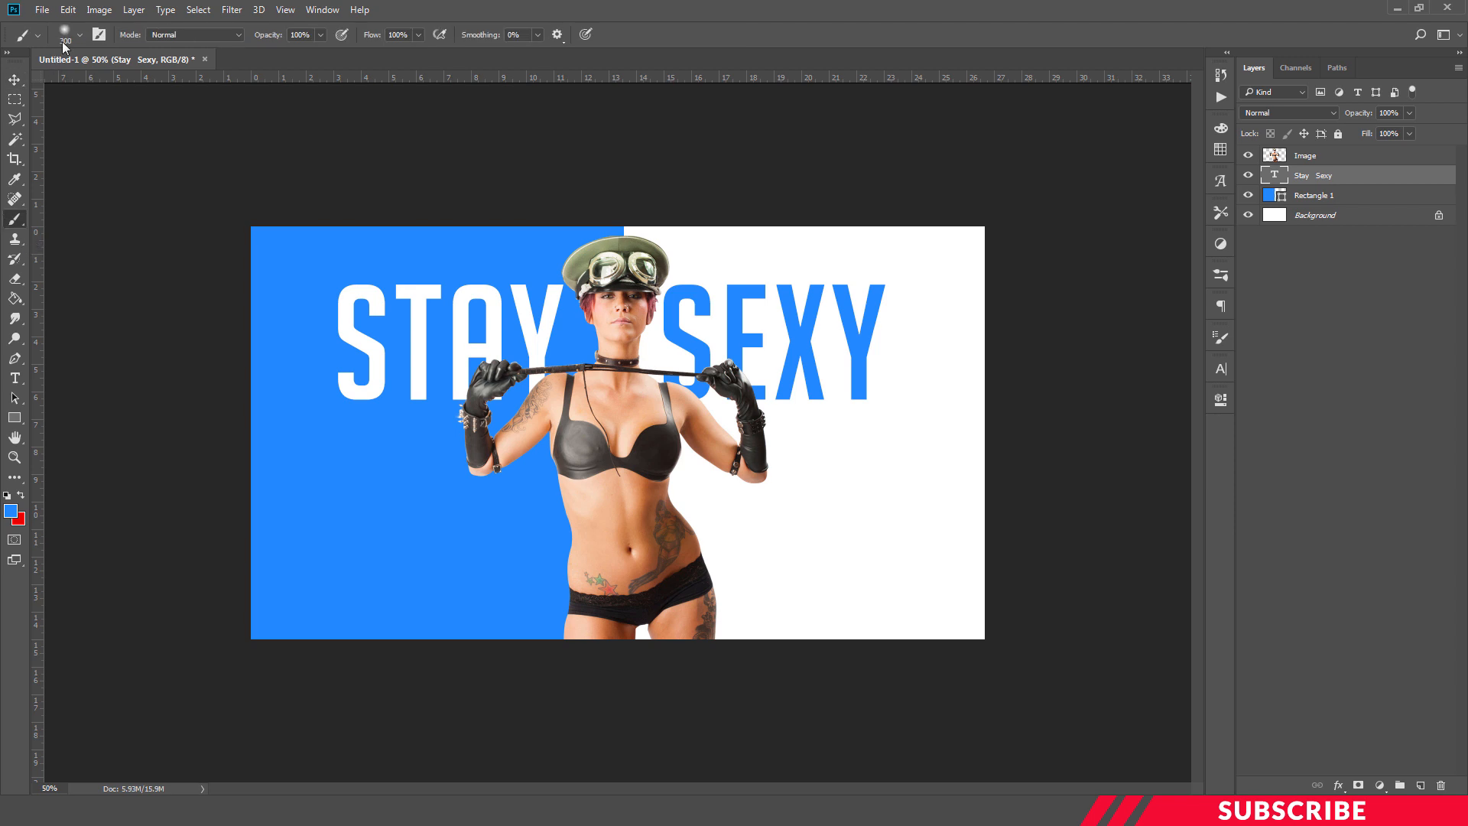
Choose the Glow Brush preset from the Glow Brush 2 group as the active brush tip.
{"action": "left_click", "coordinate": [82, 35]}
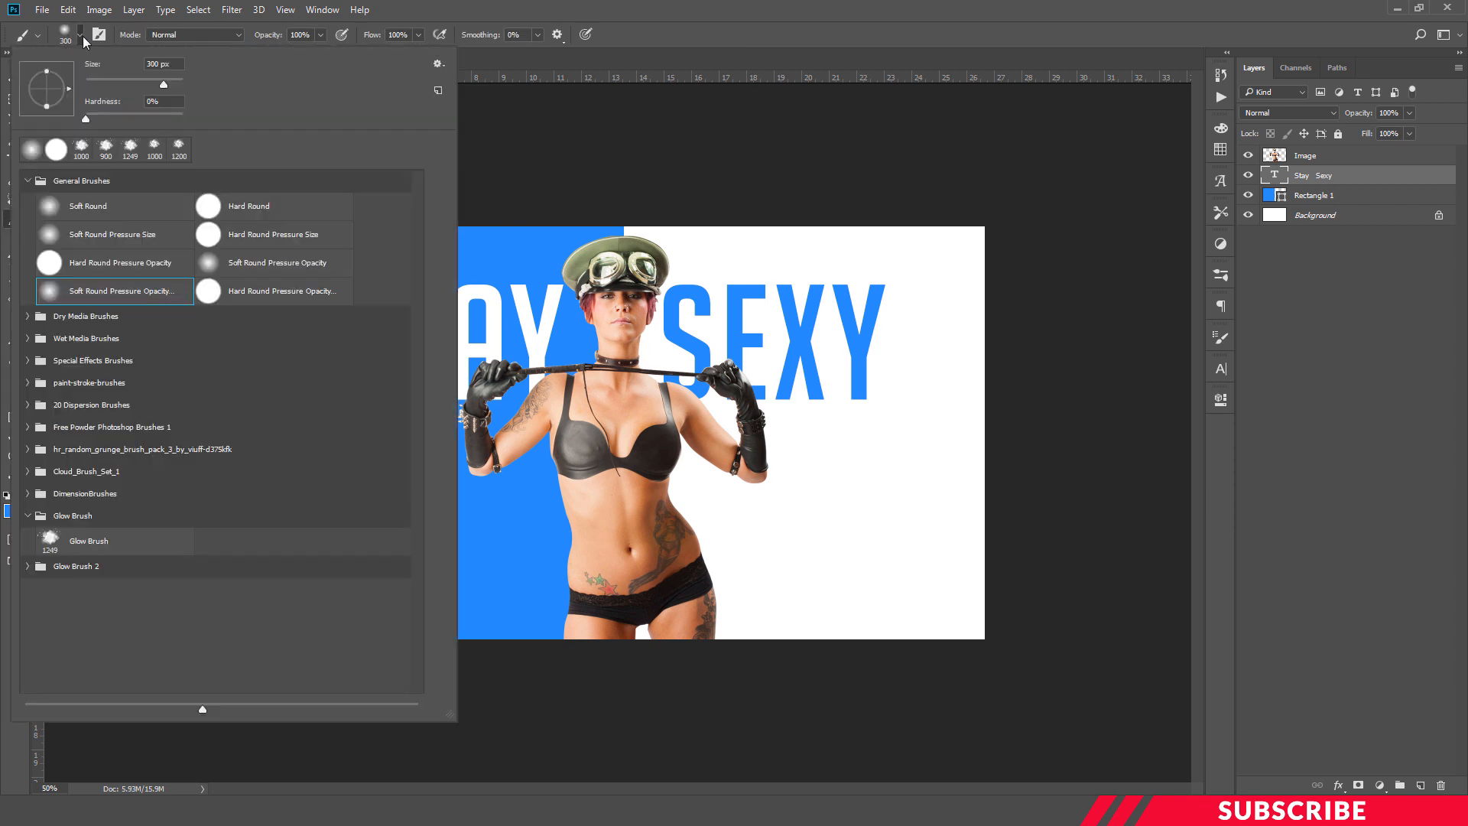
{"action": "left_click", "coordinate": [33, 567]}
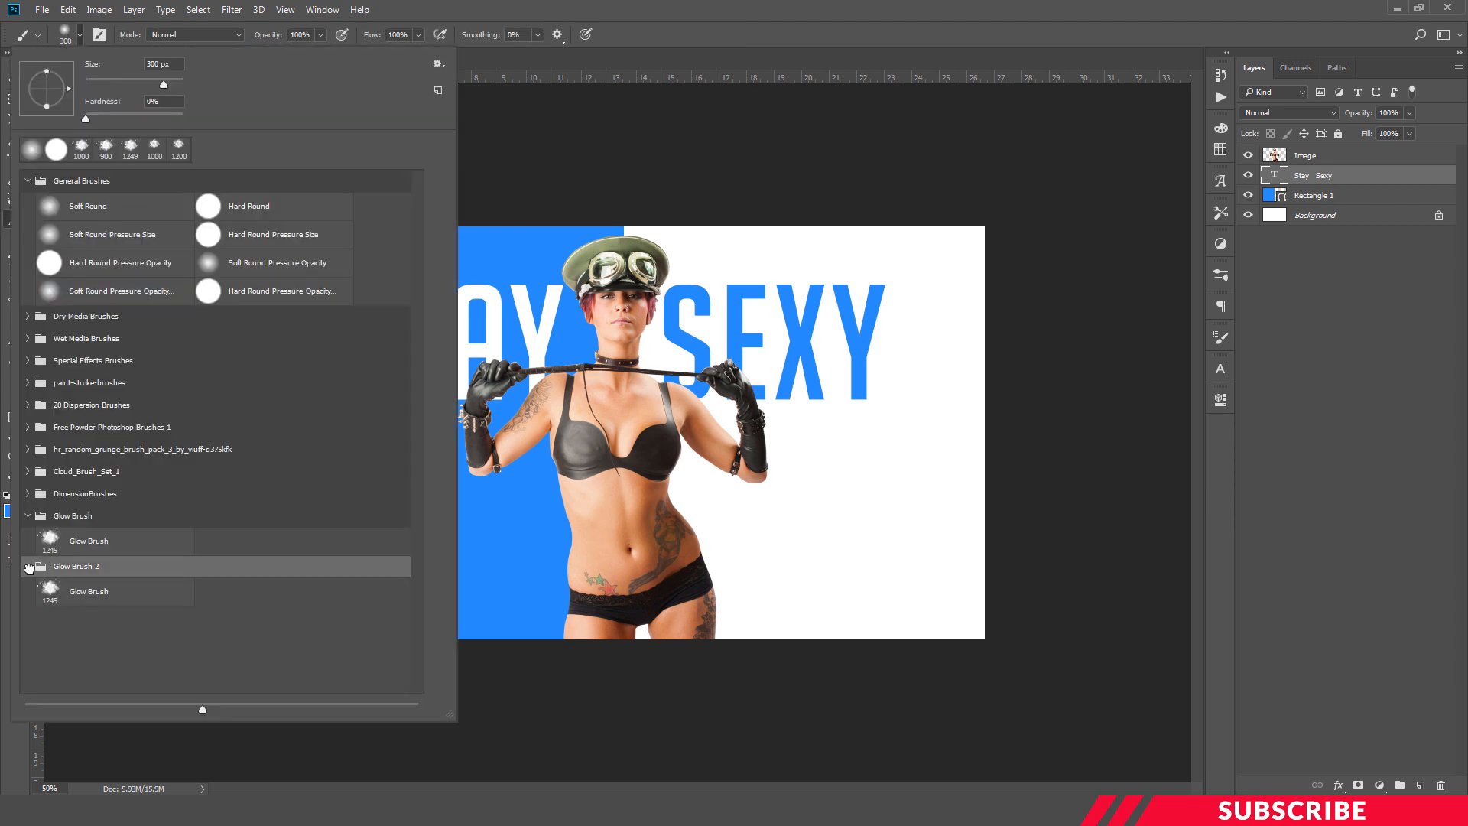
{"action": "left_click", "coordinate": [68, 599]}
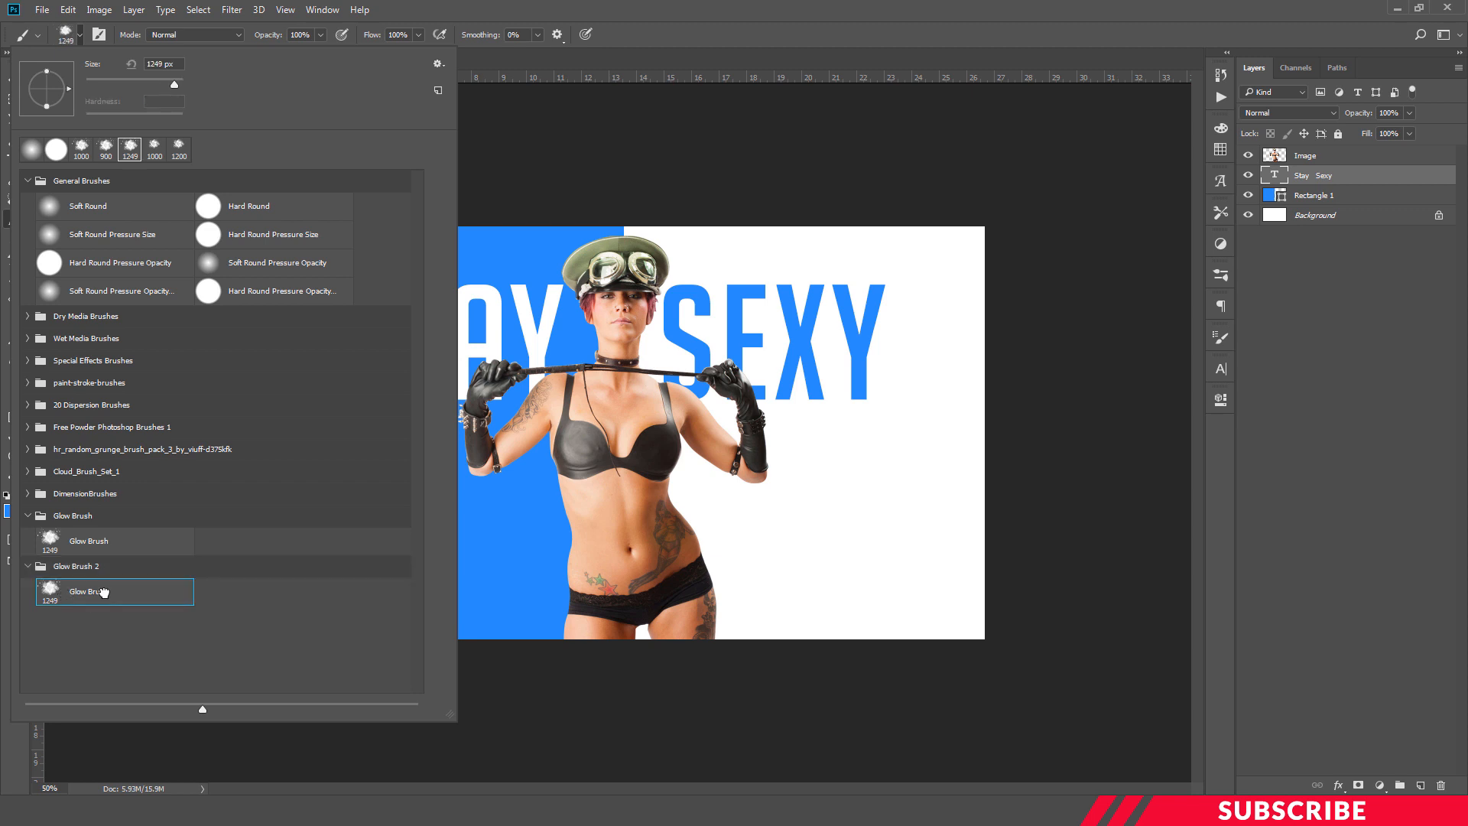
{"action": "left_click", "coordinate": [734, 25]}
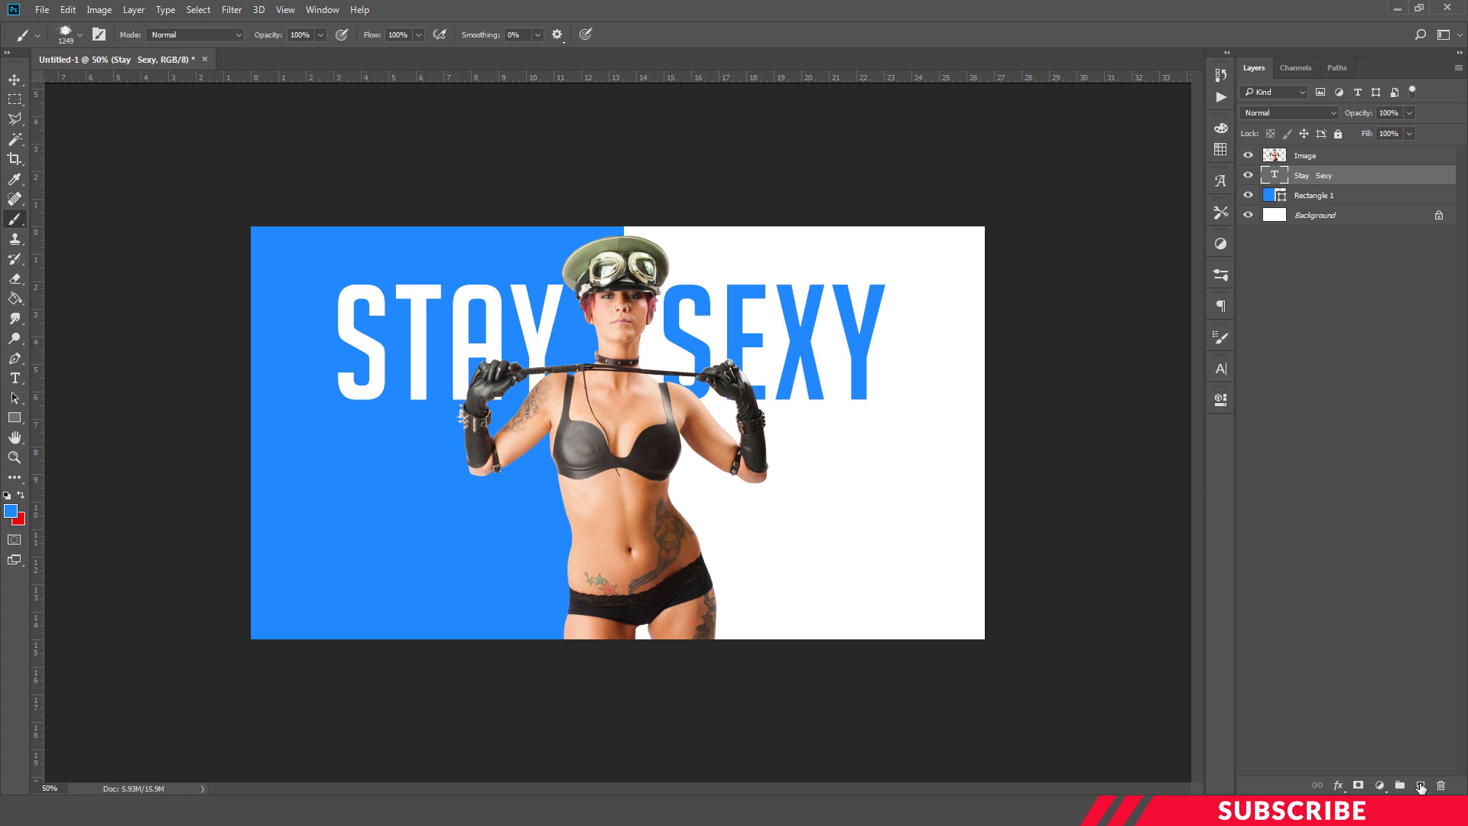
Add a new layer above the "Stay Sexy" text and set the foreground colour to #1beef8.
{"action": "left_click", "coordinate": [1420, 787]}
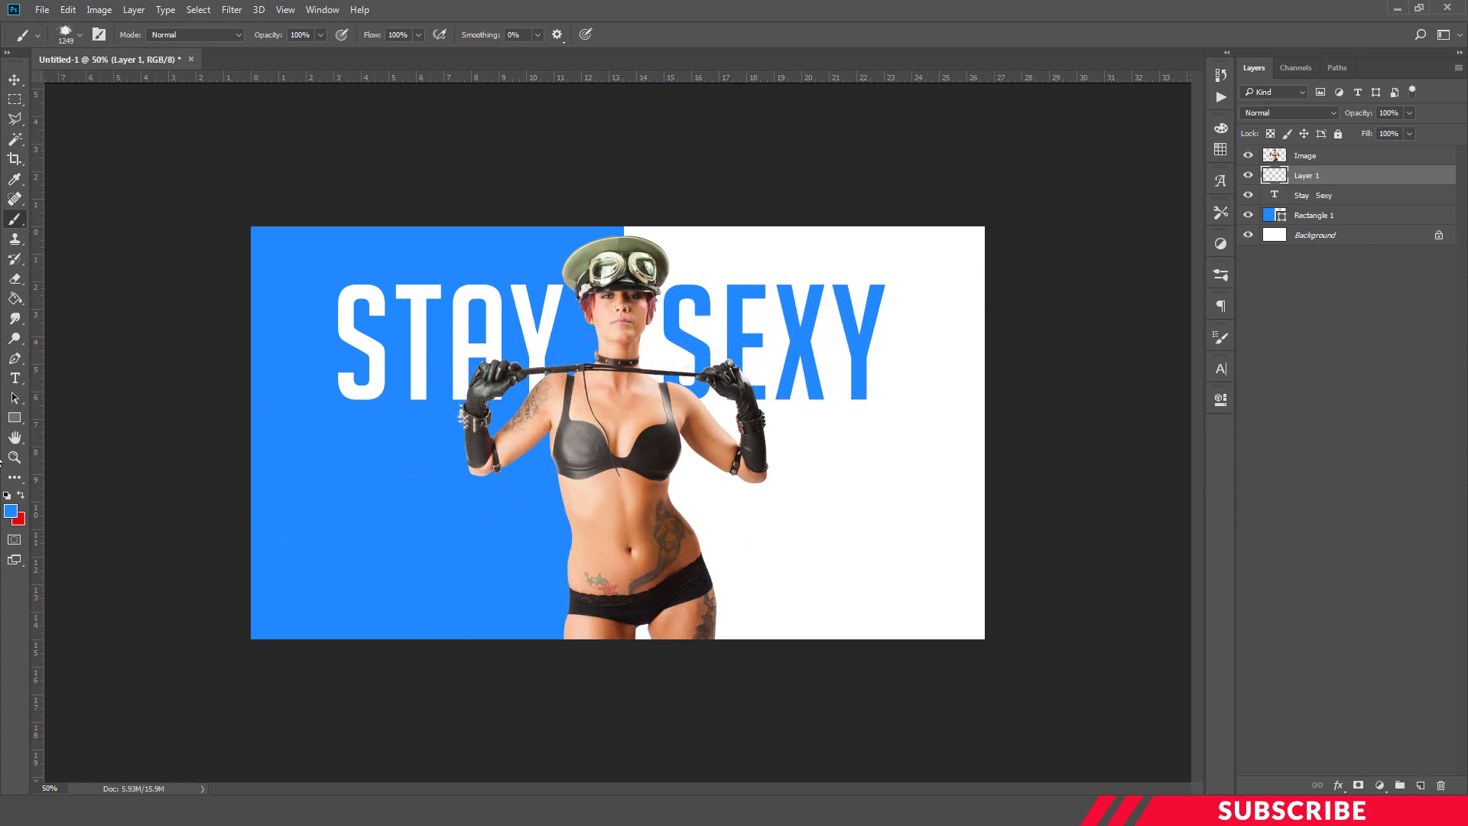
{"action": "left_click", "coordinate": [11, 510]}
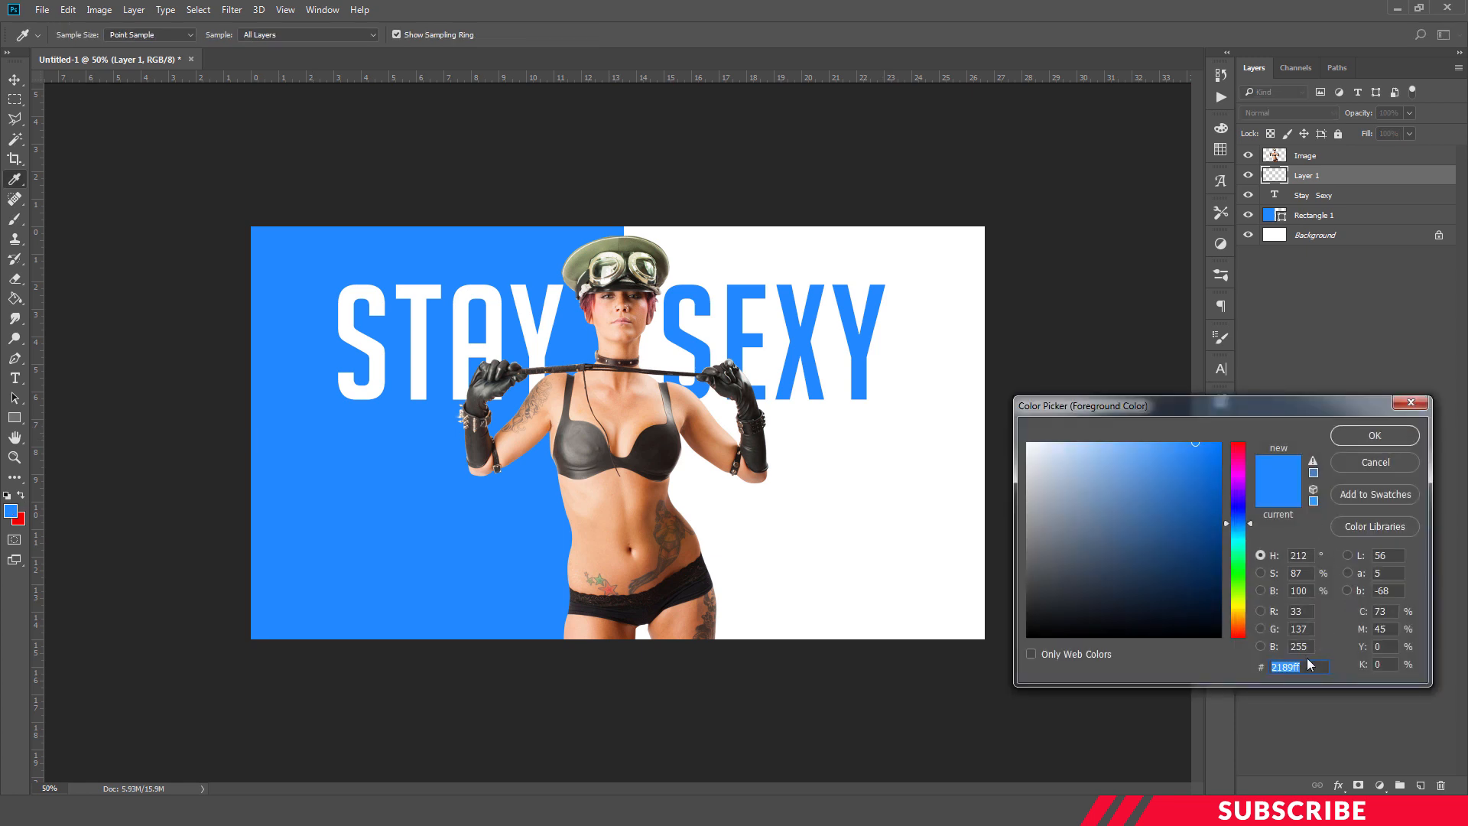
{"action": "type", "text": "1b"}
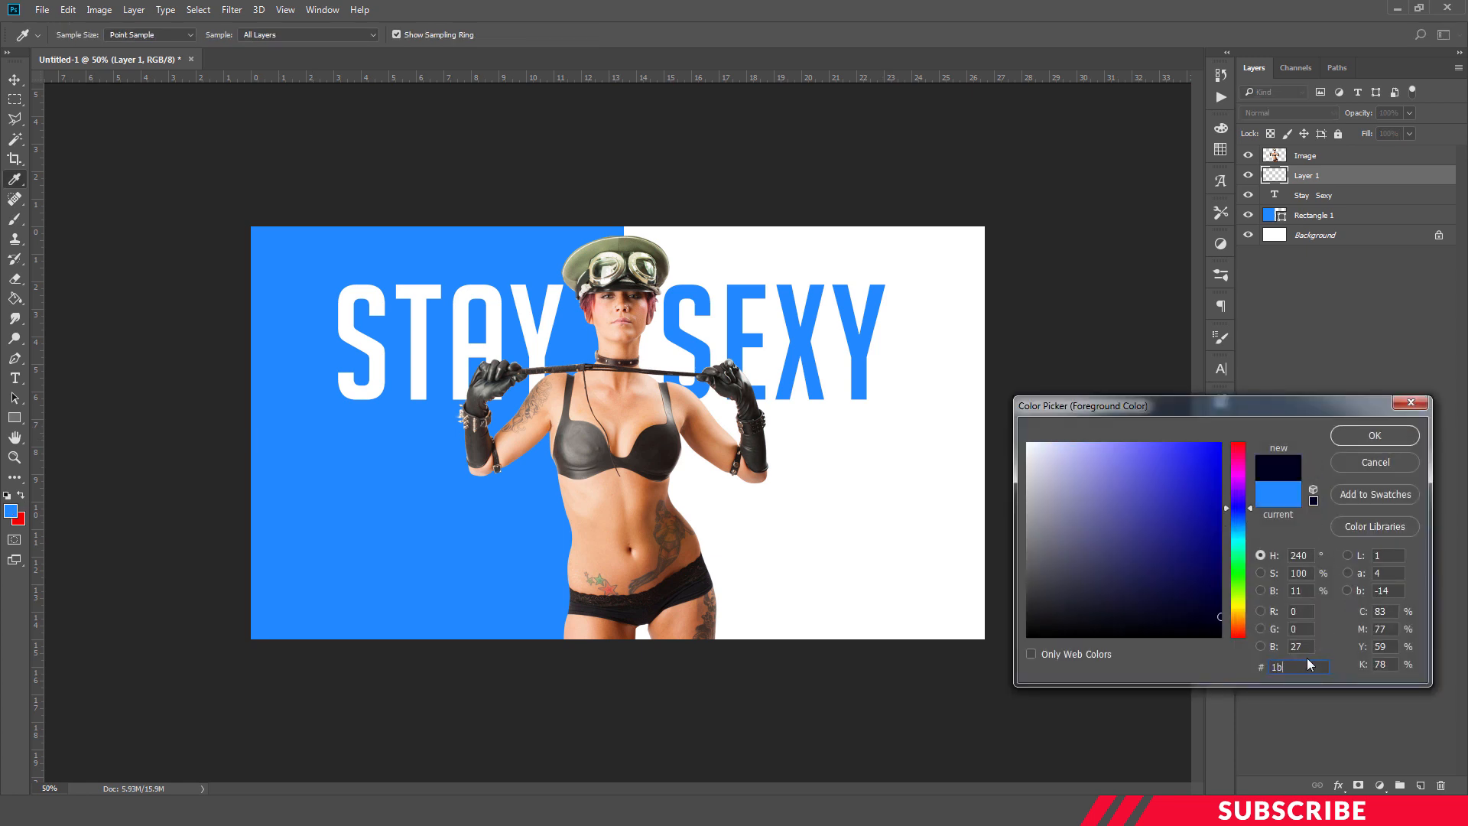
{"action": "type", "text": "eef8"}
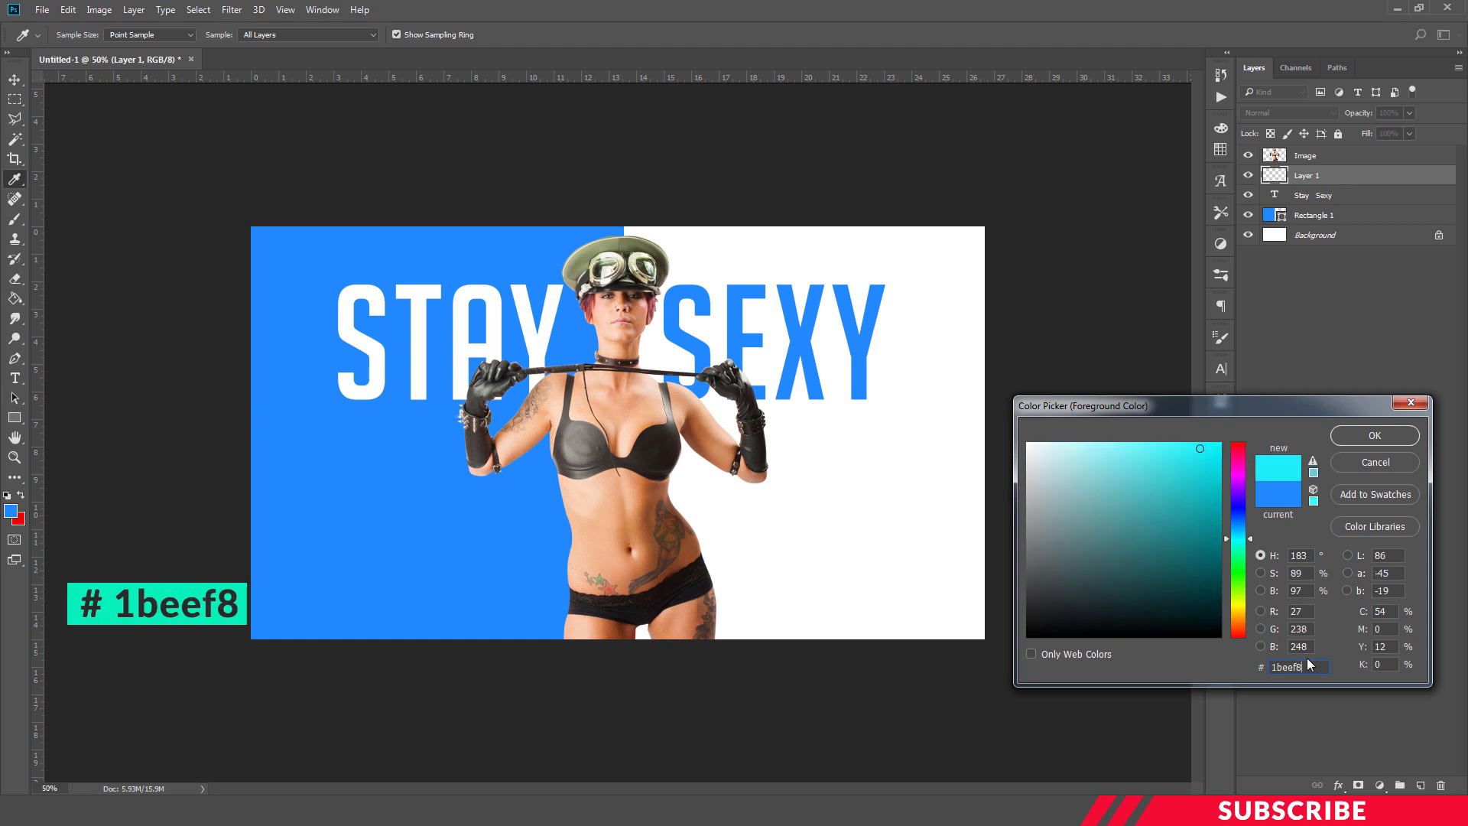
{"action": "left_click", "coordinate": [1389, 434]}
Resize the glow brush to 1000 px and stamp one cyan glow behind the woman's hips on the new layer.
{"action": "key", "text": "b"}
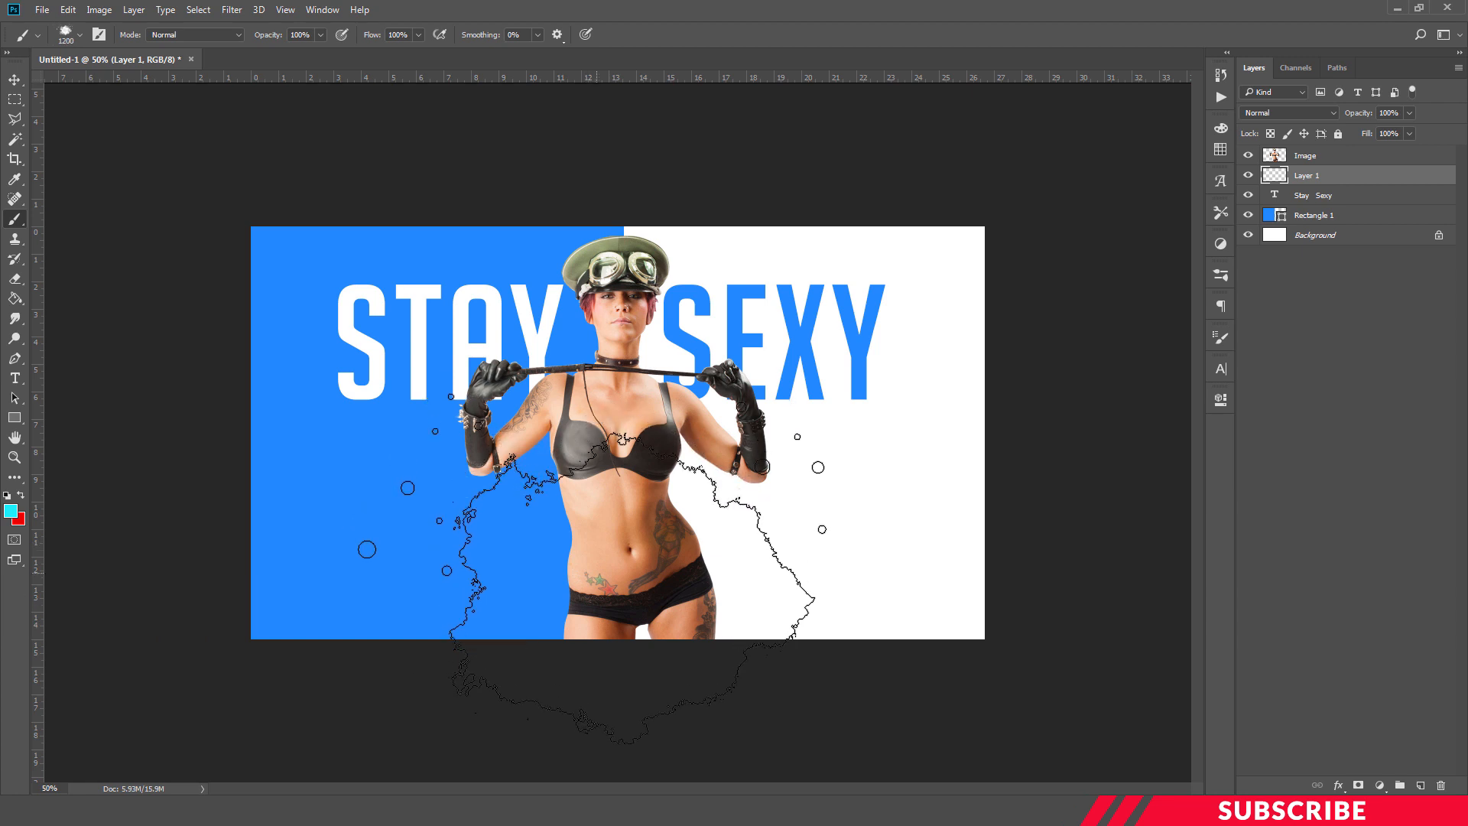
{"action": "key", "text": "bracketleft"}
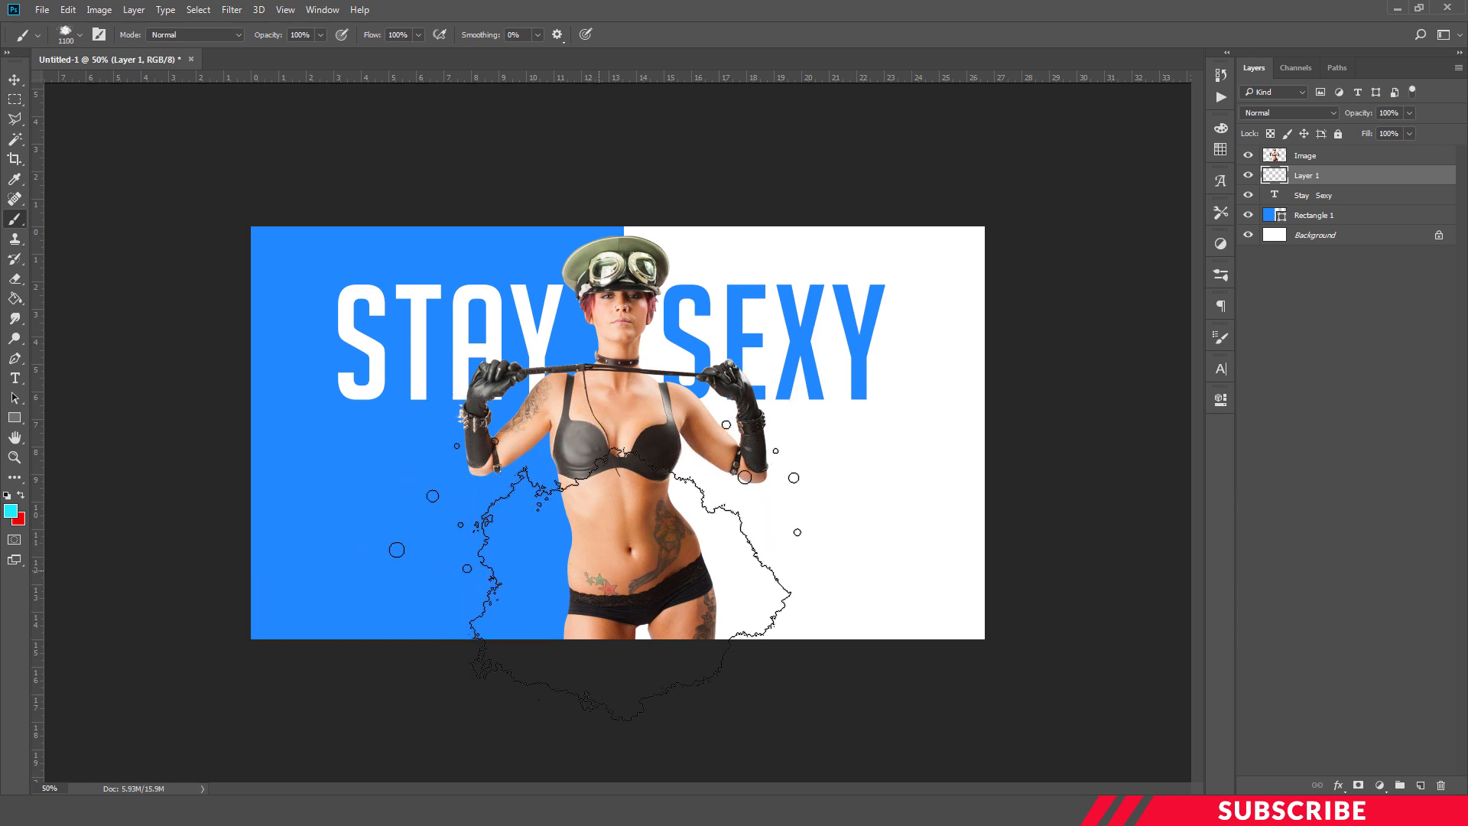
{"action": "key", "text": "bracketleft"}
{"action": "key", "text": "bracketleft"}
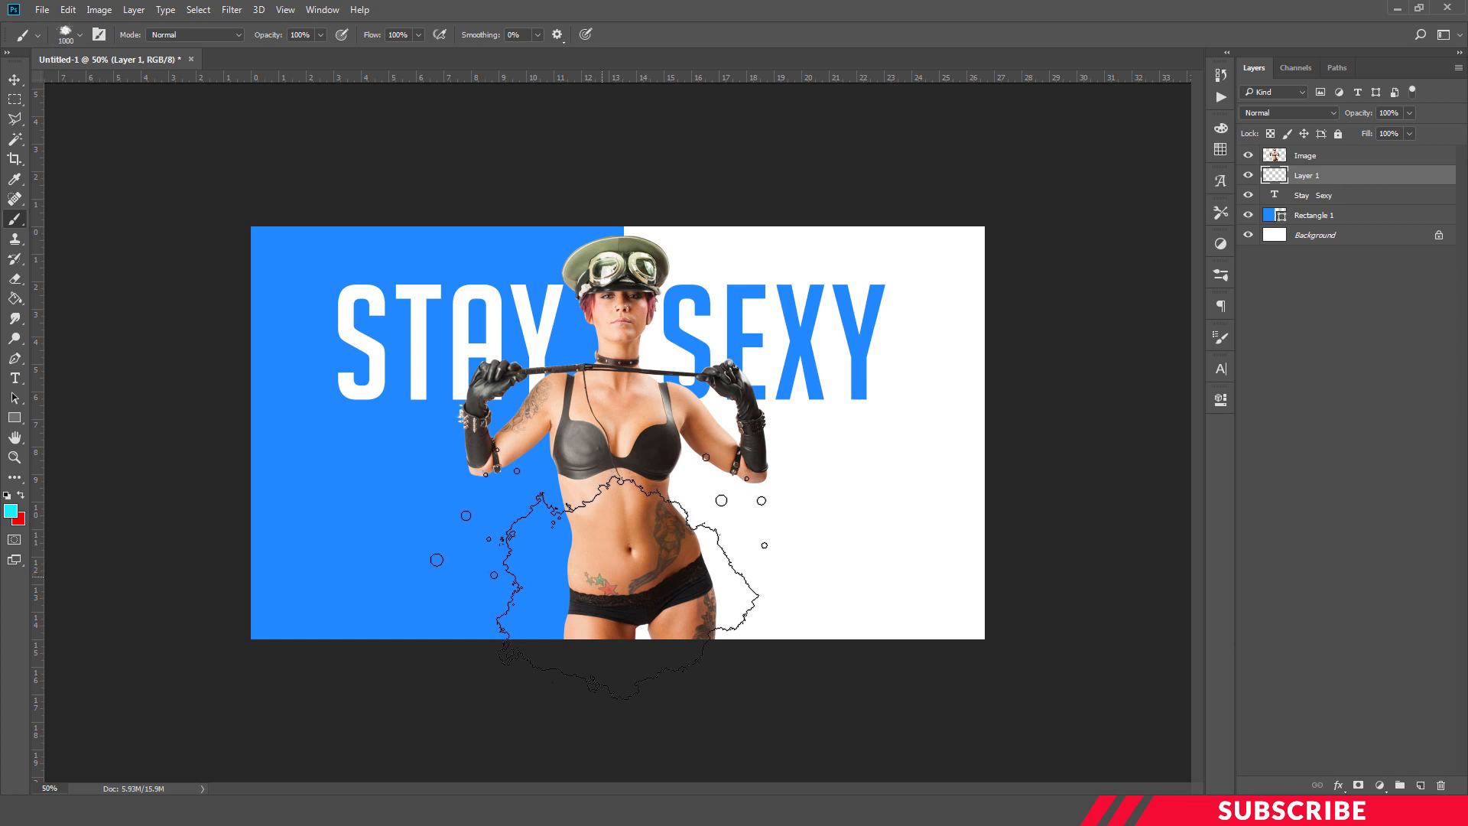
{"action": "left_click", "coordinate": [599, 585]}
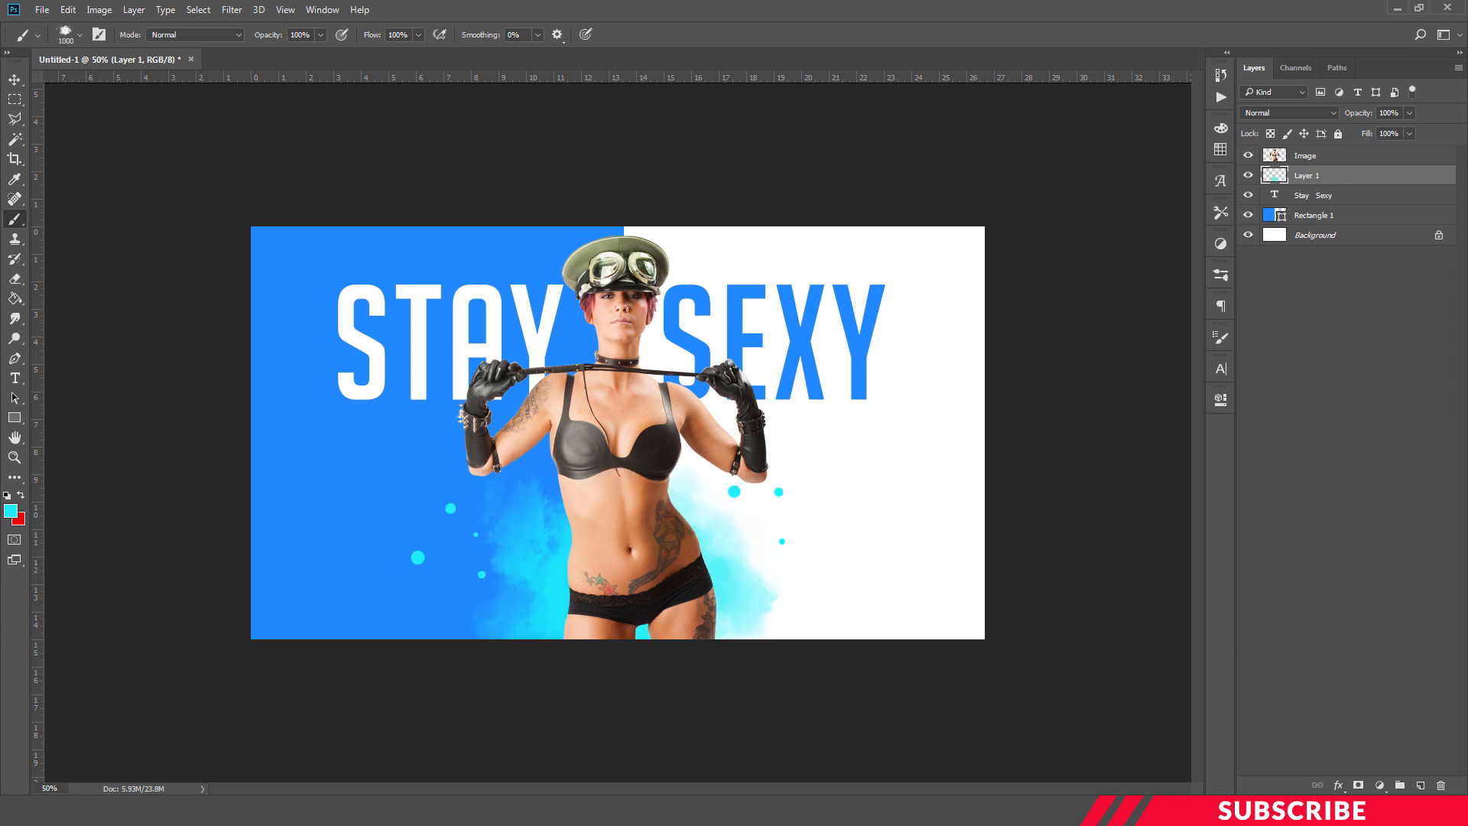
{"action": "key", "text": "ctrl+minus"}
{"action": "key", "text": "ctrl+plus"}
Open the Pic-2 bullets image from the PT6 folder in Adobe Photoshop CC 2018.
{"action": "key", "text": "alt+Tab"}
{"action": "left_click", "coordinate": [725, 334]}
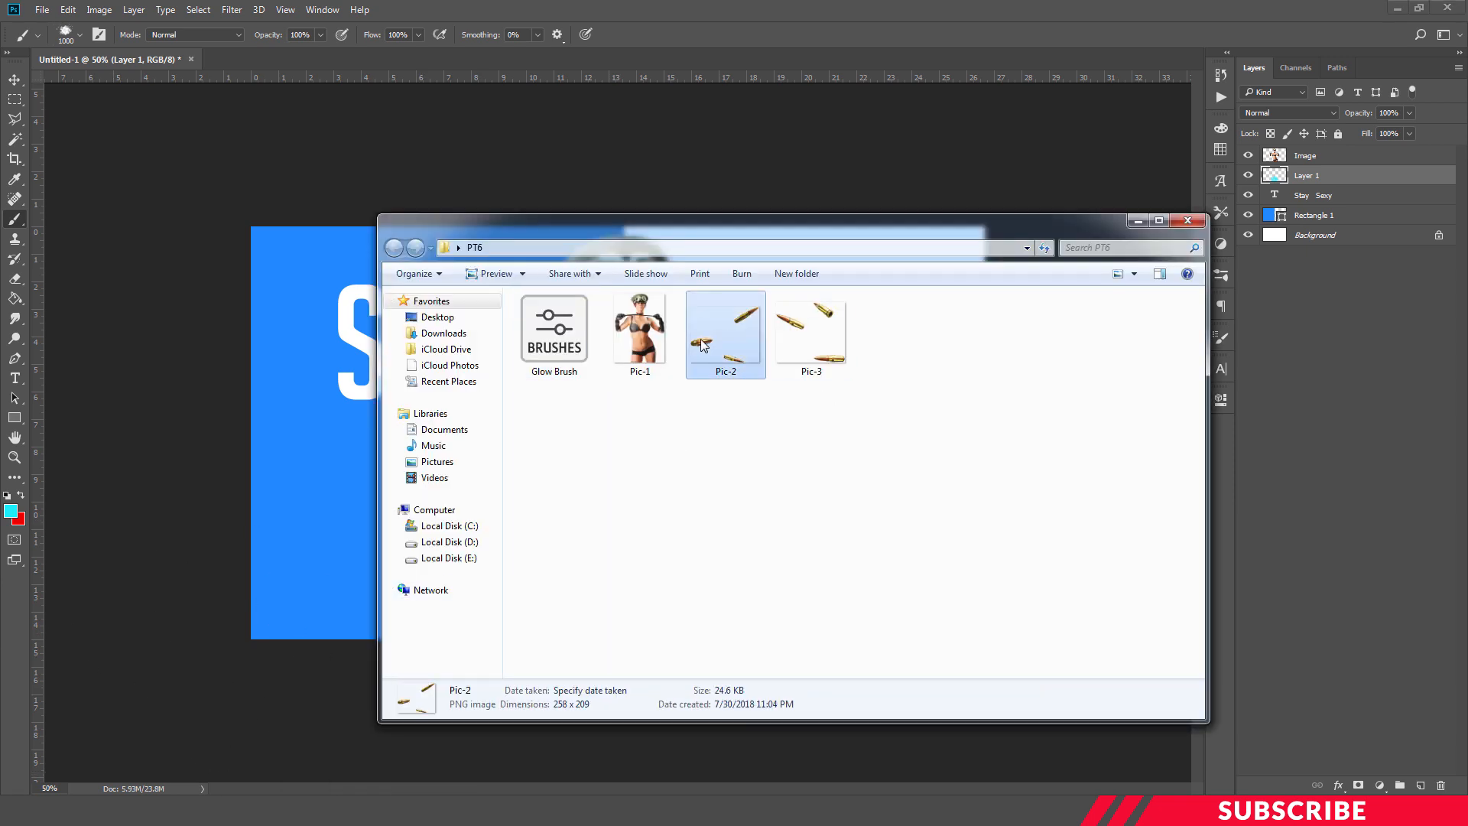
{"action": "right_click", "coordinate": [728, 333]}
{"action": "mouse_move", "coordinate": [780, 467]}
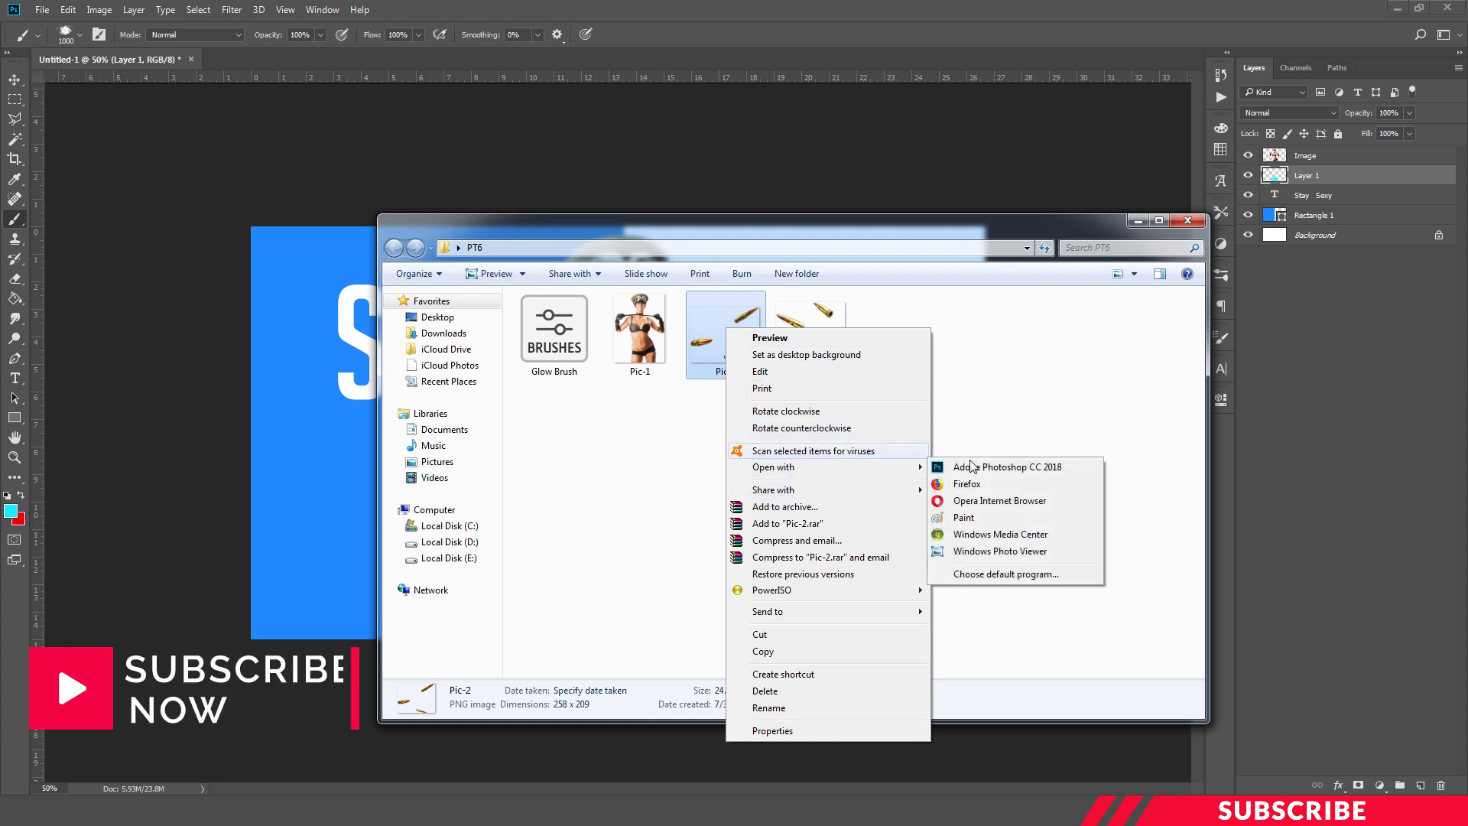
{"action": "left_click", "coordinate": [963, 468]}
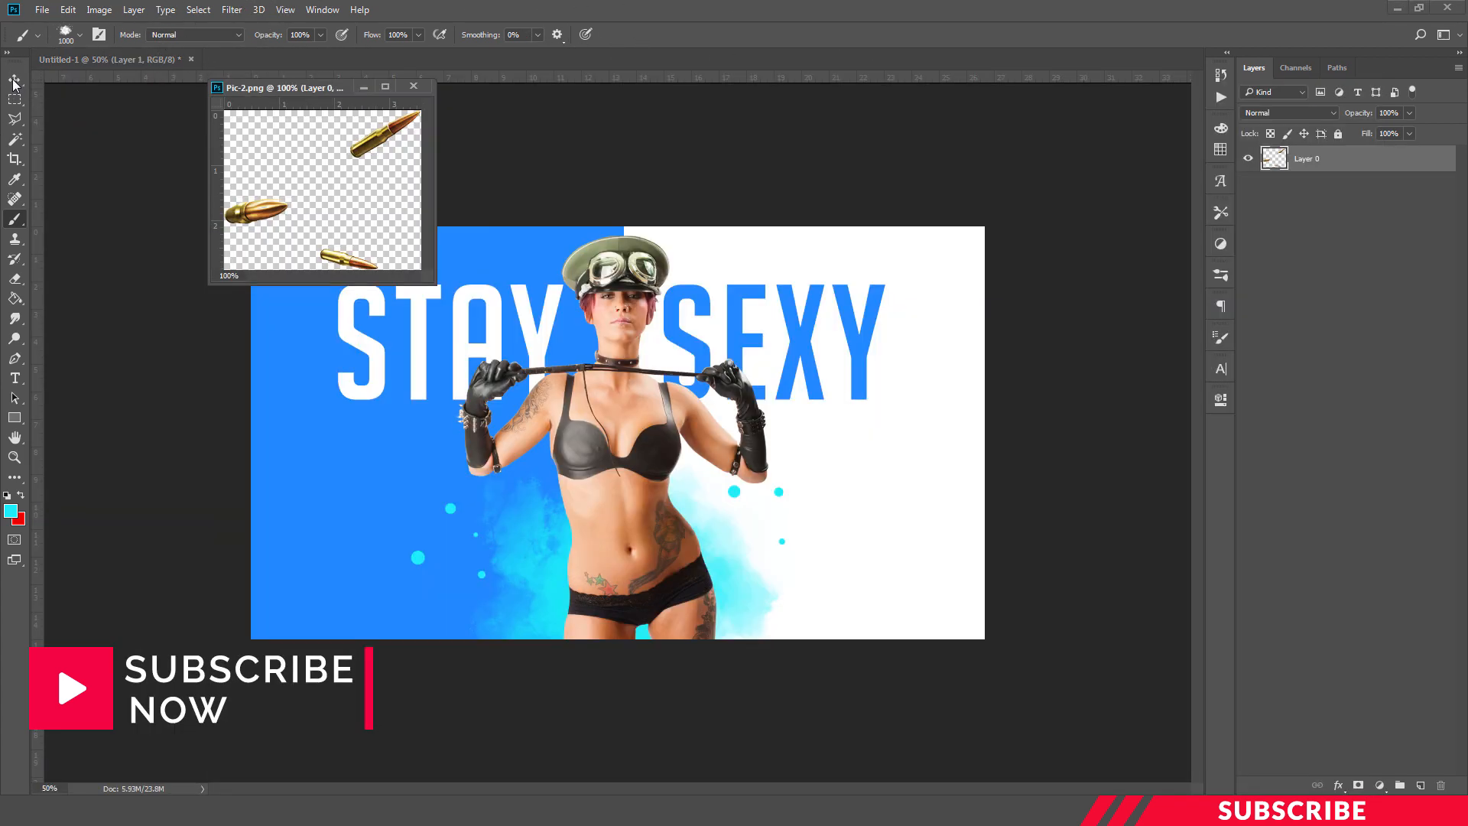
Move the Pic-2 bullets into the poster beside the woman's hip on the white half, and close the Pic-2 file.
{"action": "left_click", "coordinate": [15, 81]}
{"action": "left_click_drag", "start_coordinate": [327, 88], "coordinate": [1074, 143]}
{"action": "left_click_drag", "start_coordinate": [1094, 213], "coordinate": [783, 552]}
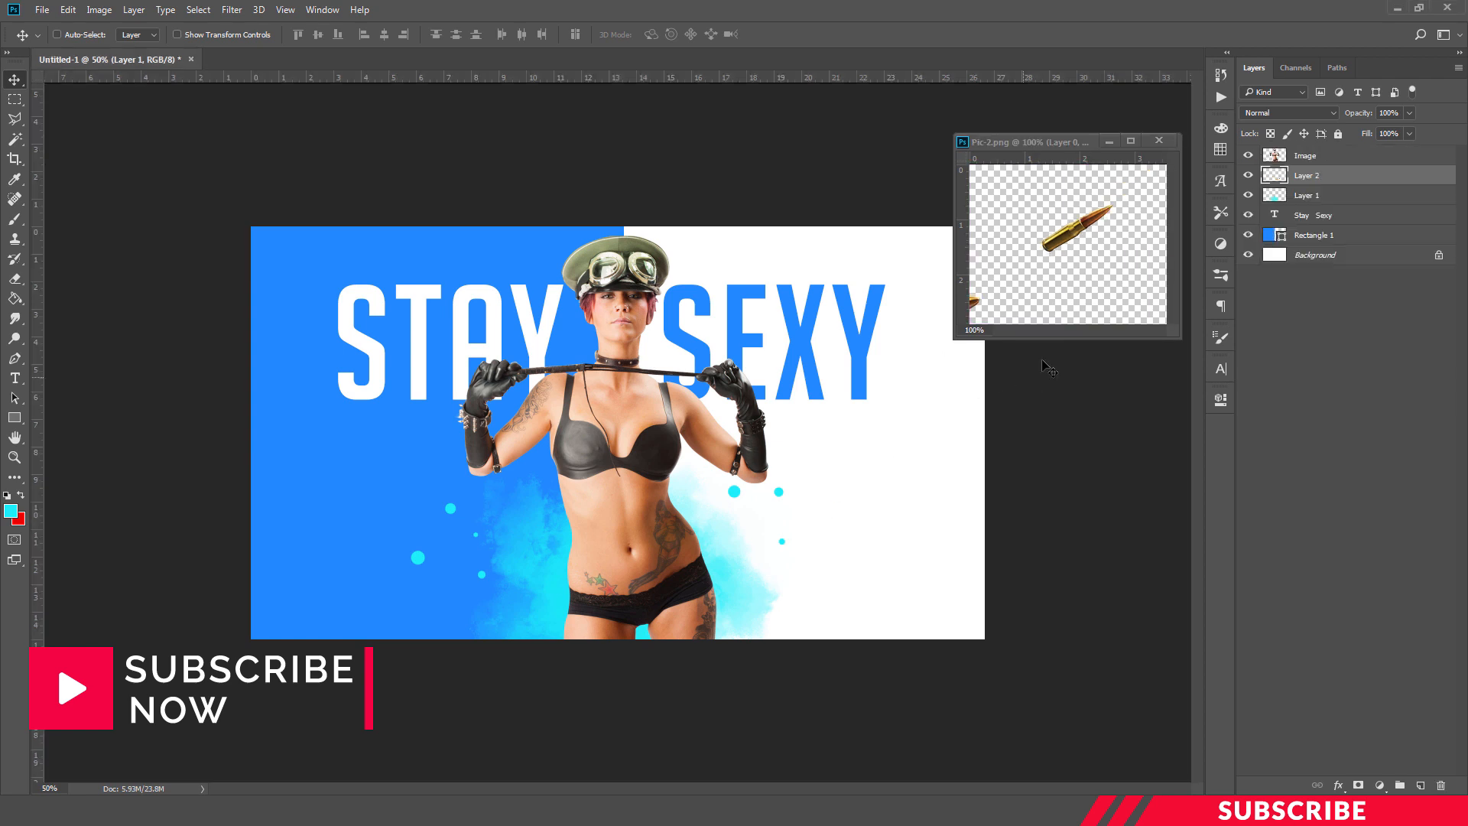
{"action": "left_click", "coordinate": [1159, 141]}
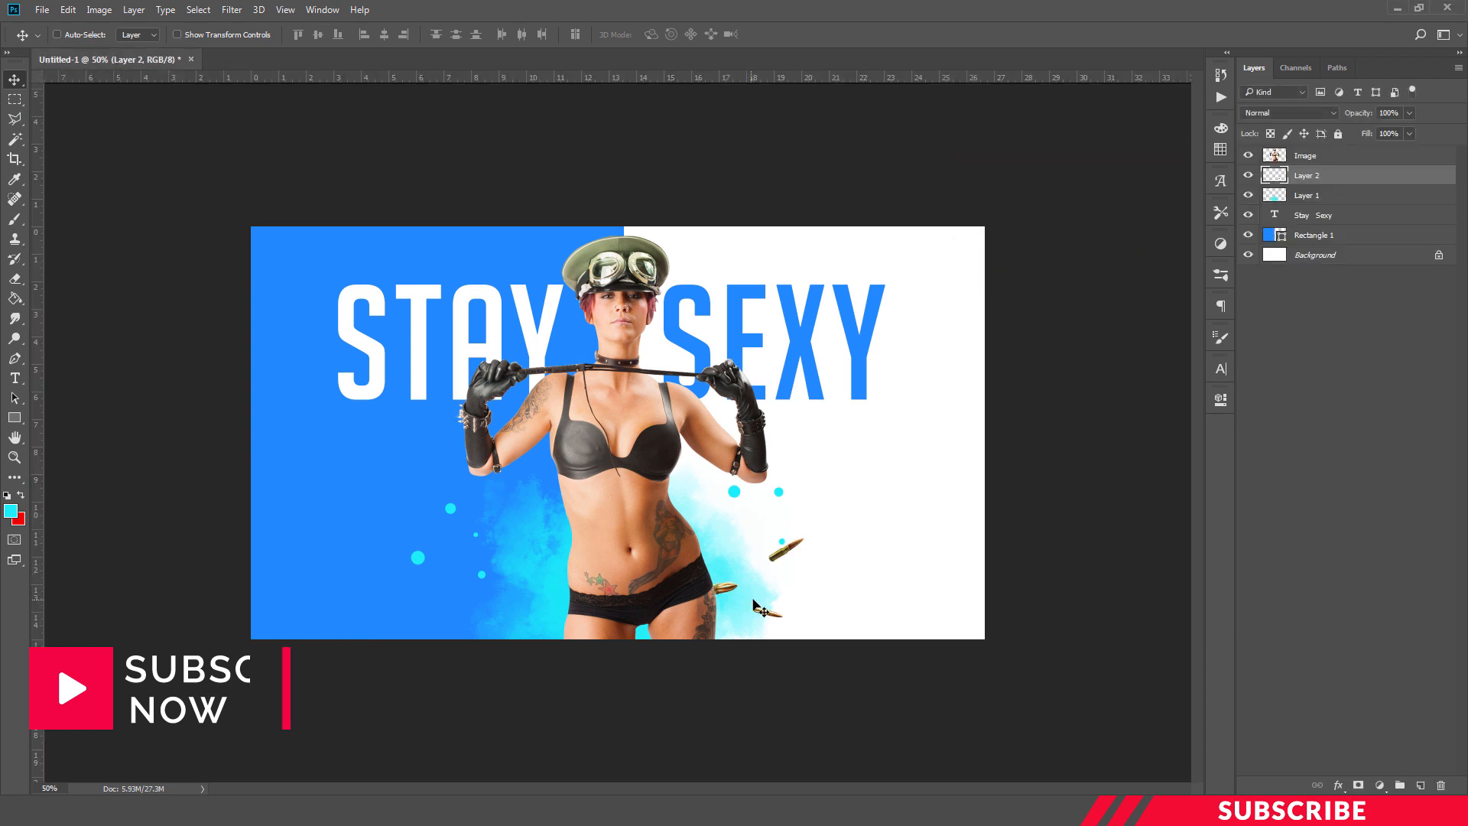
{"action": "left_click_drag", "start_coordinate": [753, 608], "coordinate": [782, 609]}
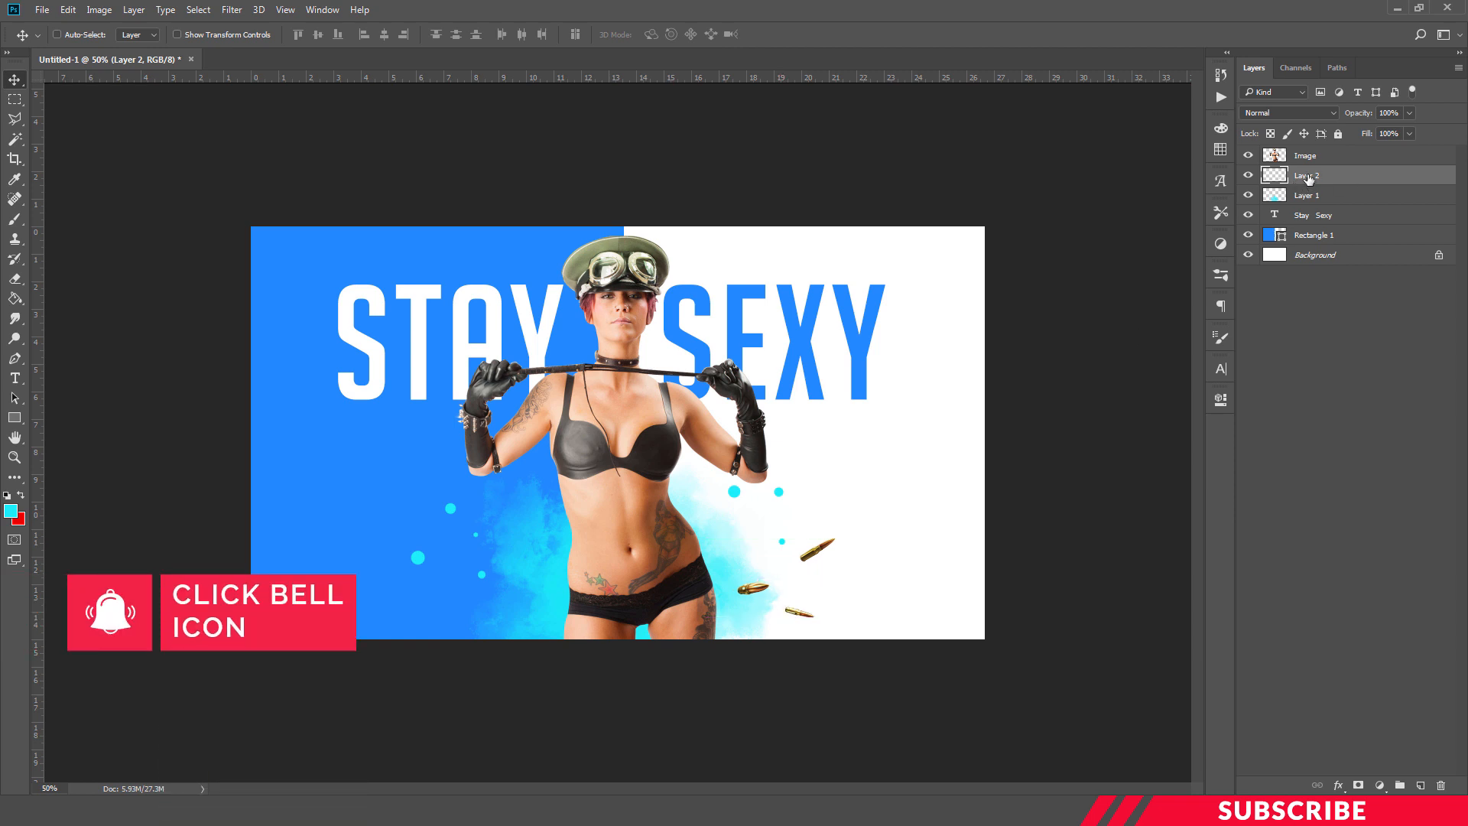
Rename the layer holding the bullets on the white half as "Bullet 1".
{"action": "double_click", "coordinate": [1307, 176]}
{"action": "type", "text": "Bullet 1"}
{"action": "key", "text": "Return"}
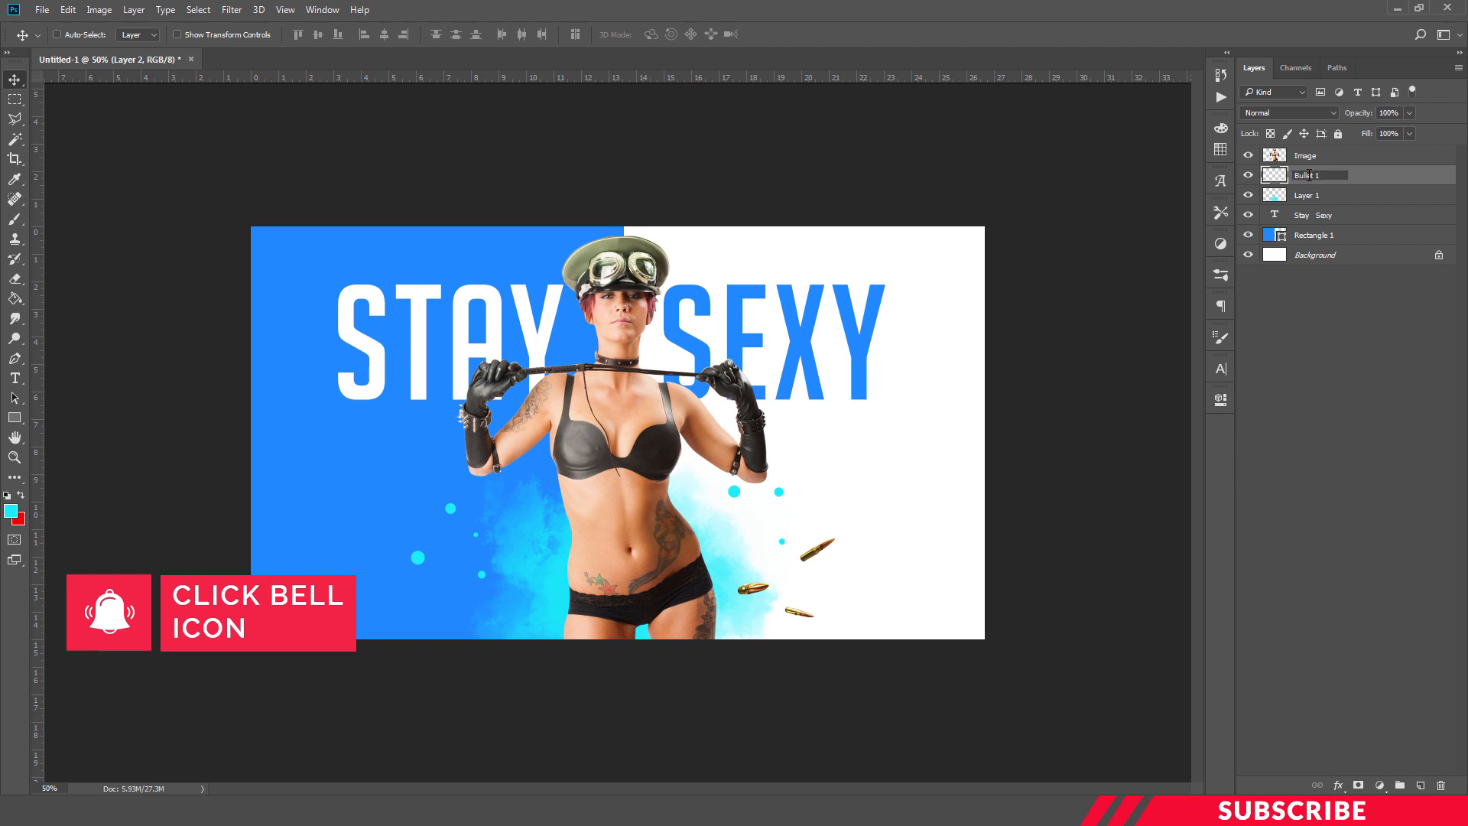
{"action": "left_click_drag", "start_coordinate": [797, 606], "coordinate": [791, 606]}
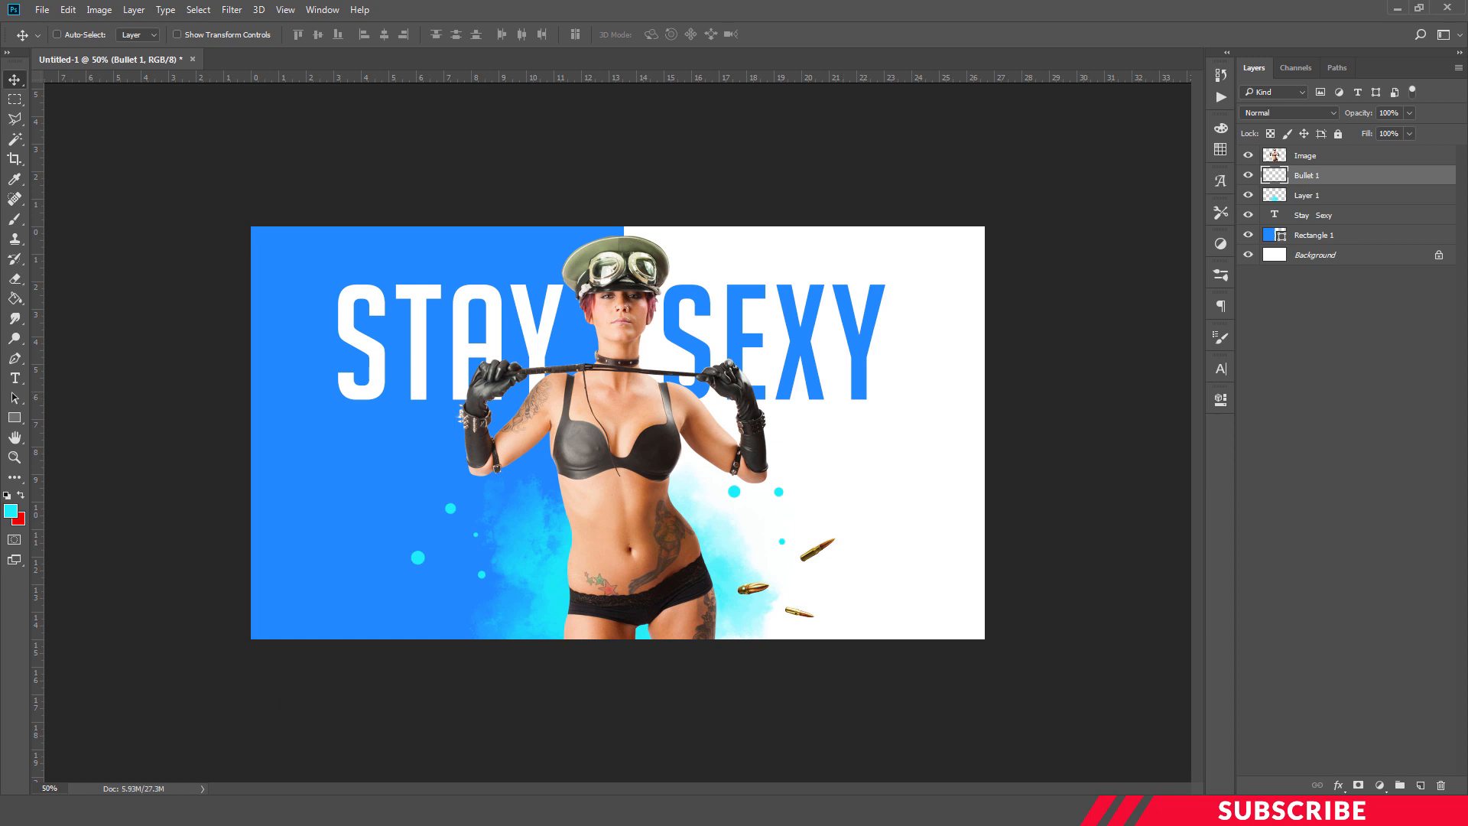
Open the Pic-3 bullets image from the PT6 folder in Adobe Photoshop CC 2018.
{"action": "key", "text": "alt+Tab"}
{"action": "left_click", "coordinate": [797, 328]}
{"action": "right_click", "coordinate": [799, 331]}
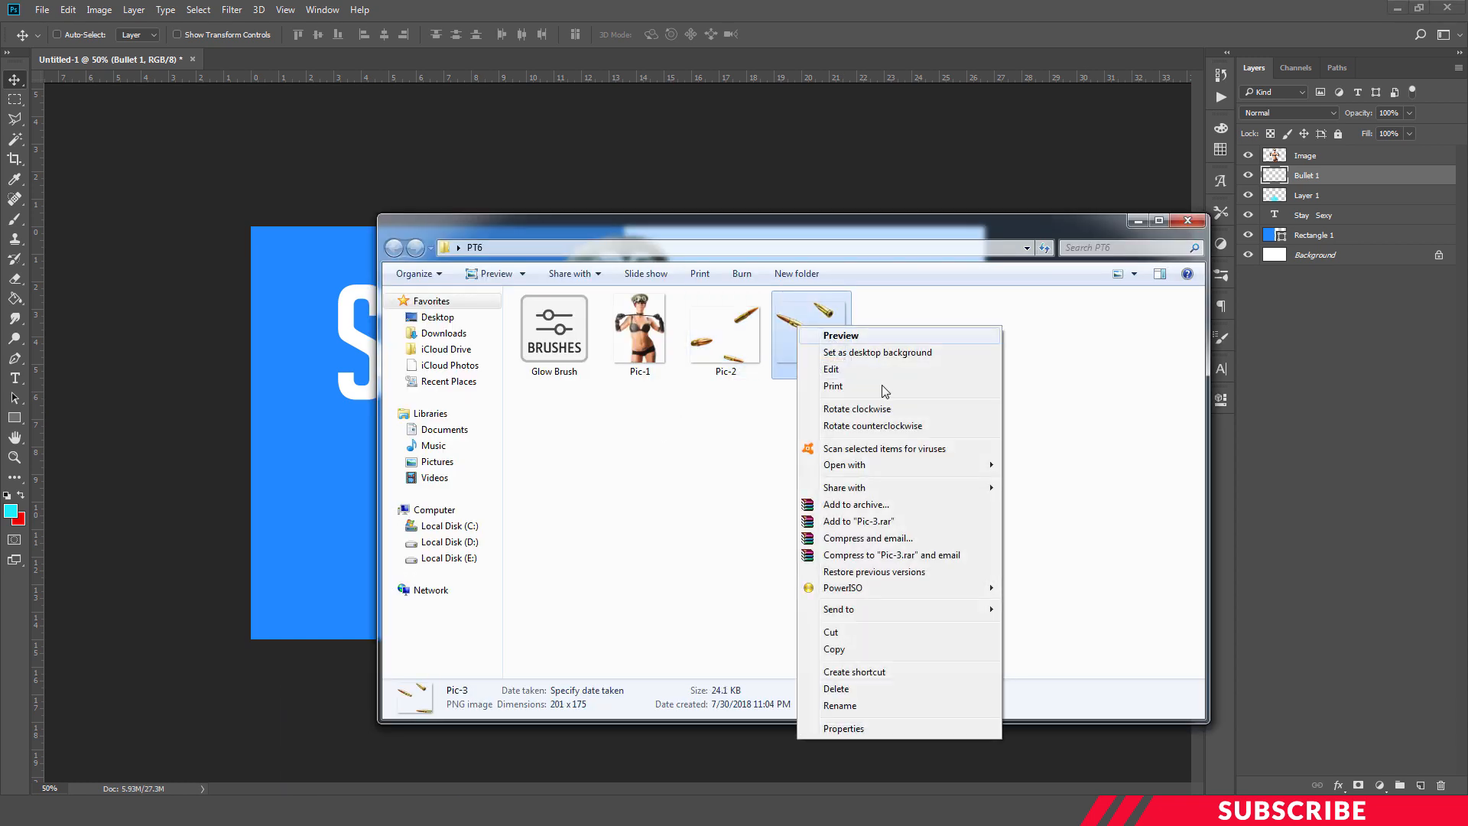
{"action": "mouse_move", "coordinate": [841, 462]}
{"action": "left_click", "coordinate": [1037, 466]}
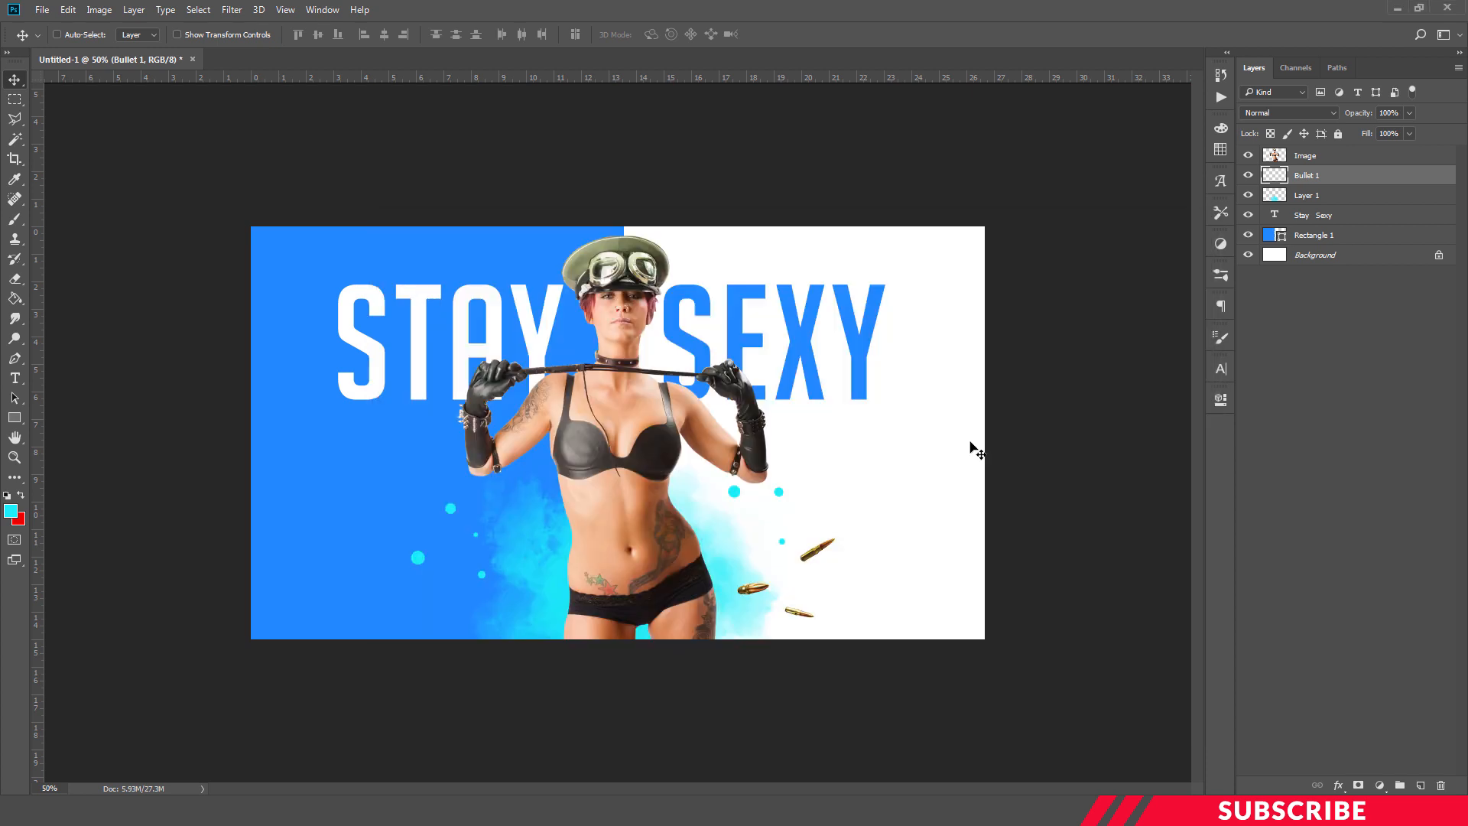
Move the Pic-3 bullets into the poster beside the glow on the blue half, and close the Pic-3 file.
{"action": "left_click_drag", "start_coordinate": [305, 77], "coordinate": [306, 155]}
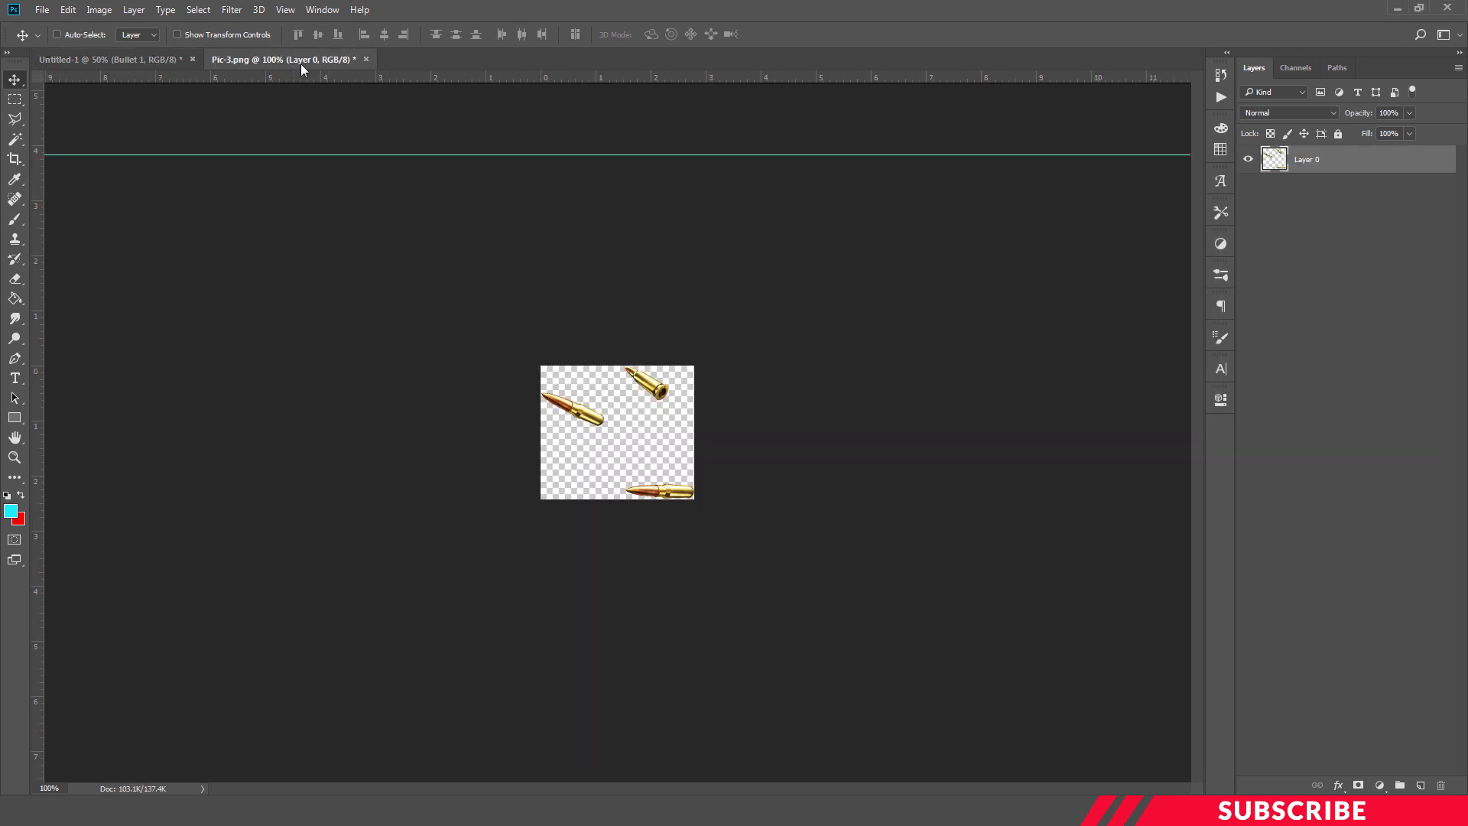
{"action": "left_click_drag", "start_coordinate": [301, 63], "coordinate": [306, 128]}
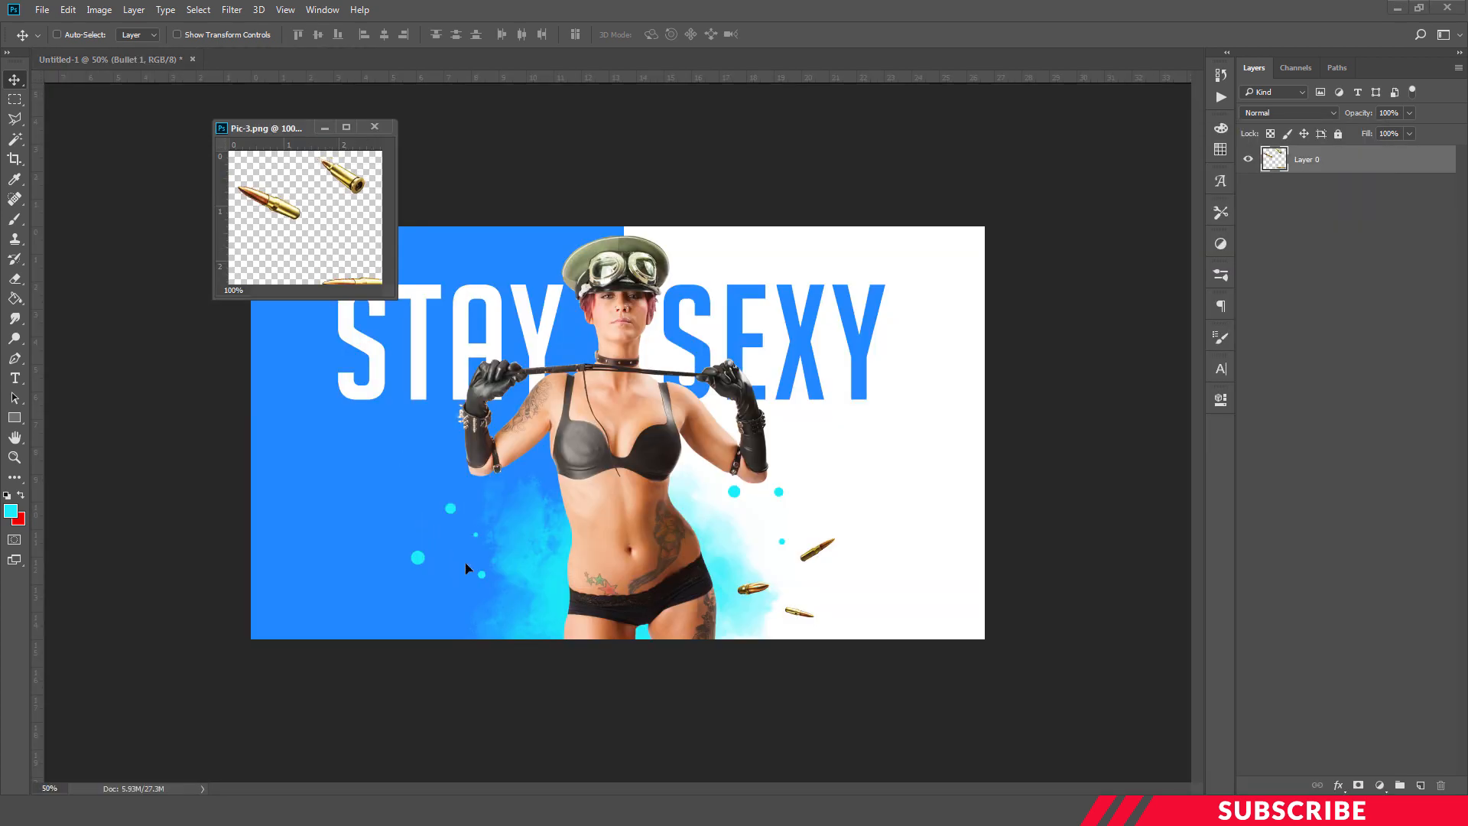
{"action": "left_click_drag", "start_coordinate": [468, 568], "coordinate": [468, 568]}
{"action": "left_click", "coordinate": [374, 127]}
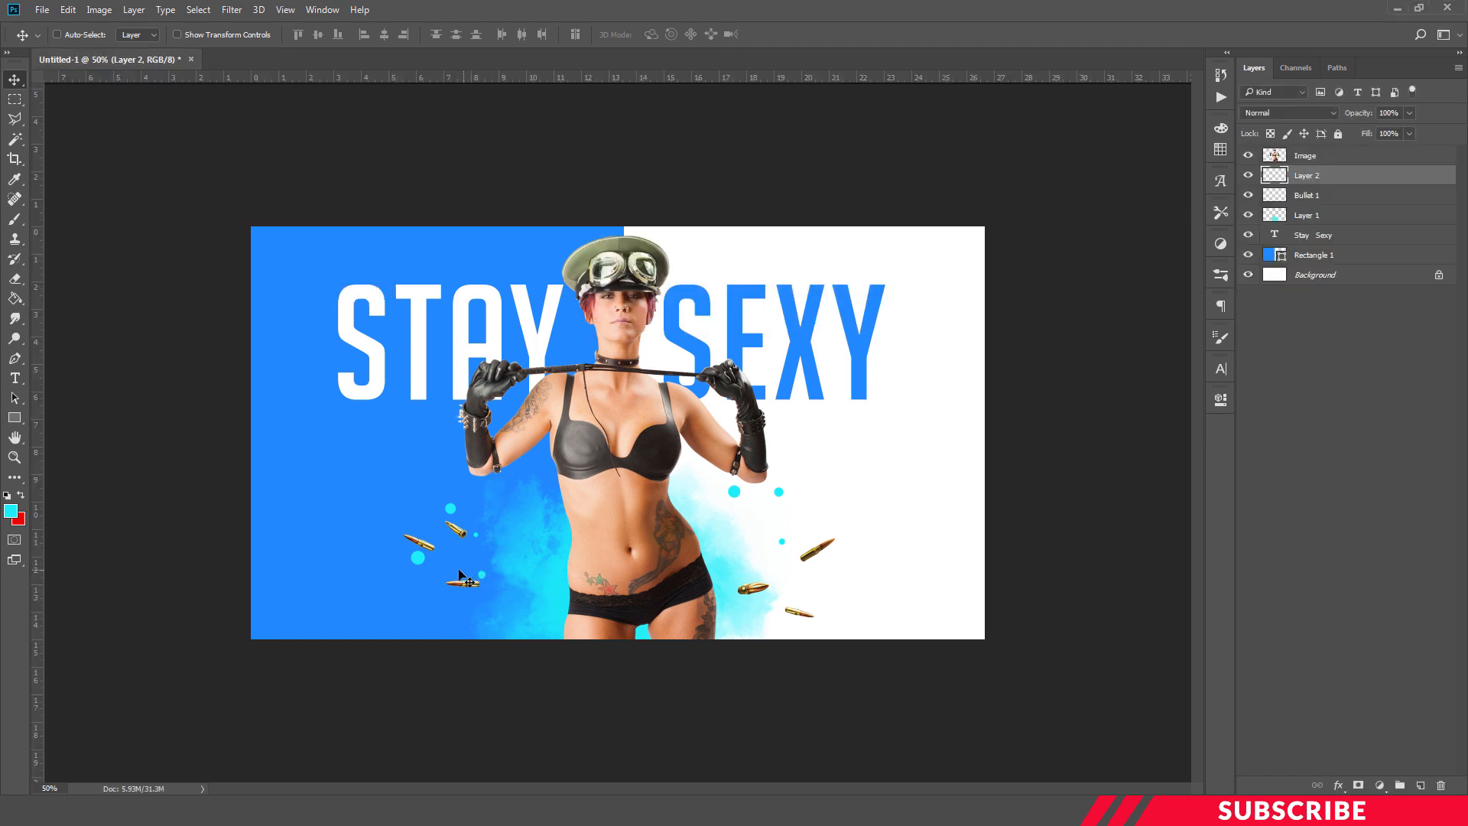
{"action": "left_click_drag", "start_coordinate": [459, 575], "coordinate": [500, 585]}
Rename the layer holding the bullets on the blue half as "Bullet 2".
{"action": "double_click", "coordinate": [1306, 176]}
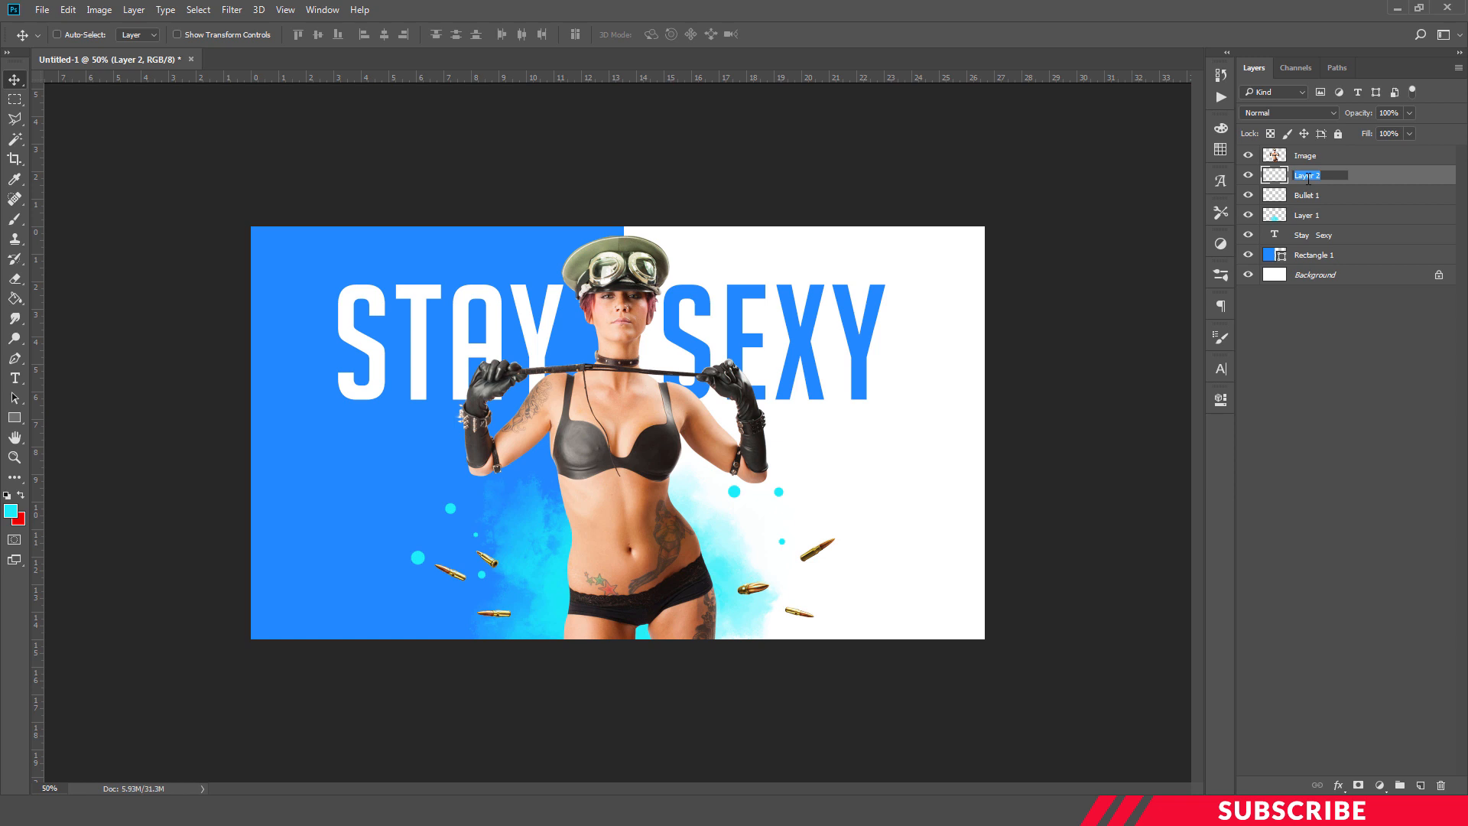
{"action": "type", "text": "Bullet 2"}
{"action": "key", "text": "Return"}
Apply a Motion Blur to the Bullet 1 layer with an angle of 25° and a distance of 4 pixels.
{"action": "left_click", "coordinate": [1302, 197]}
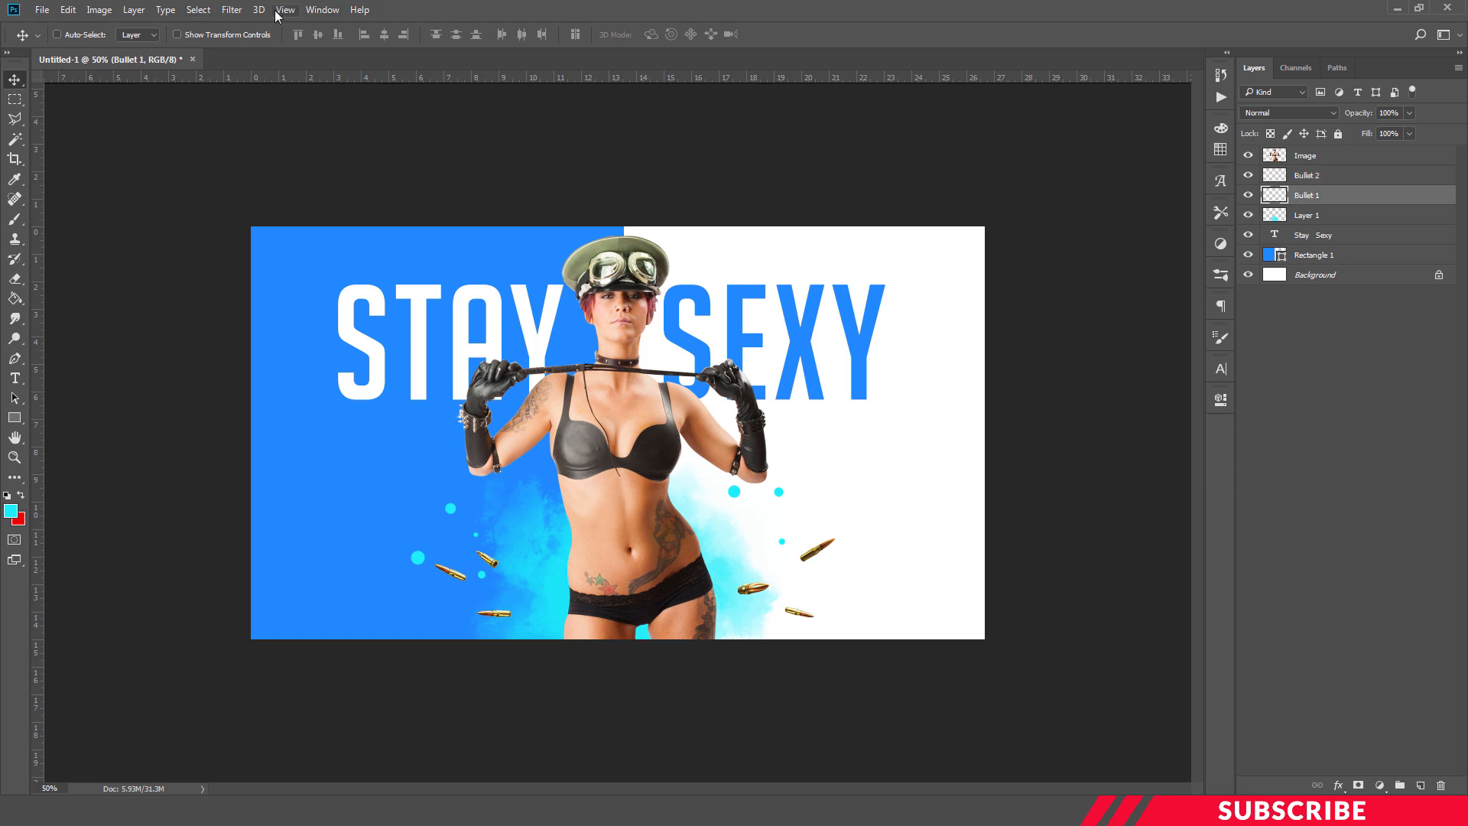
{"action": "left_click", "coordinate": [231, 10]}
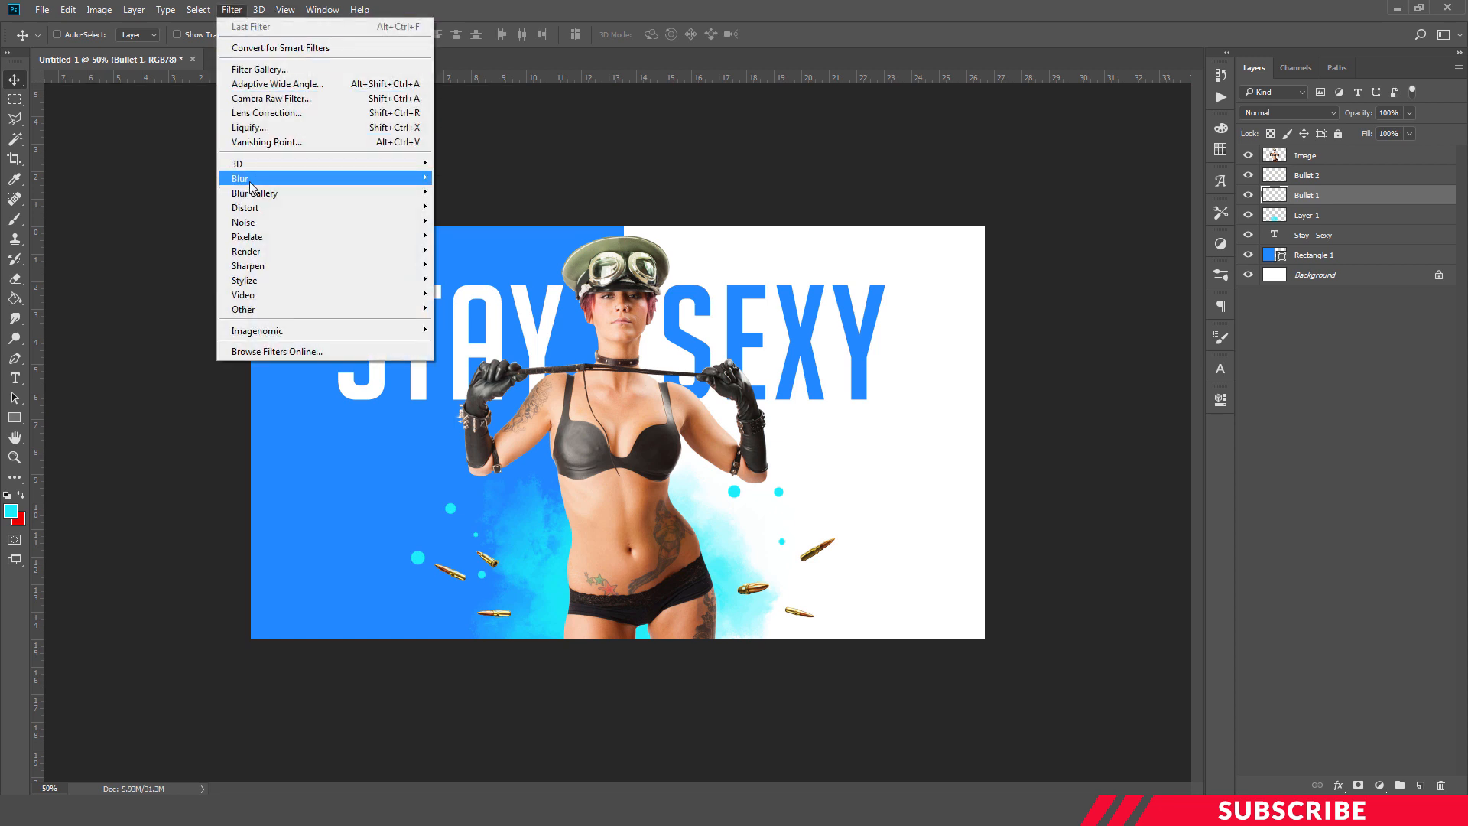
{"action": "mouse_move", "coordinate": [251, 185]}
{"action": "left_click", "coordinate": [482, 269]}
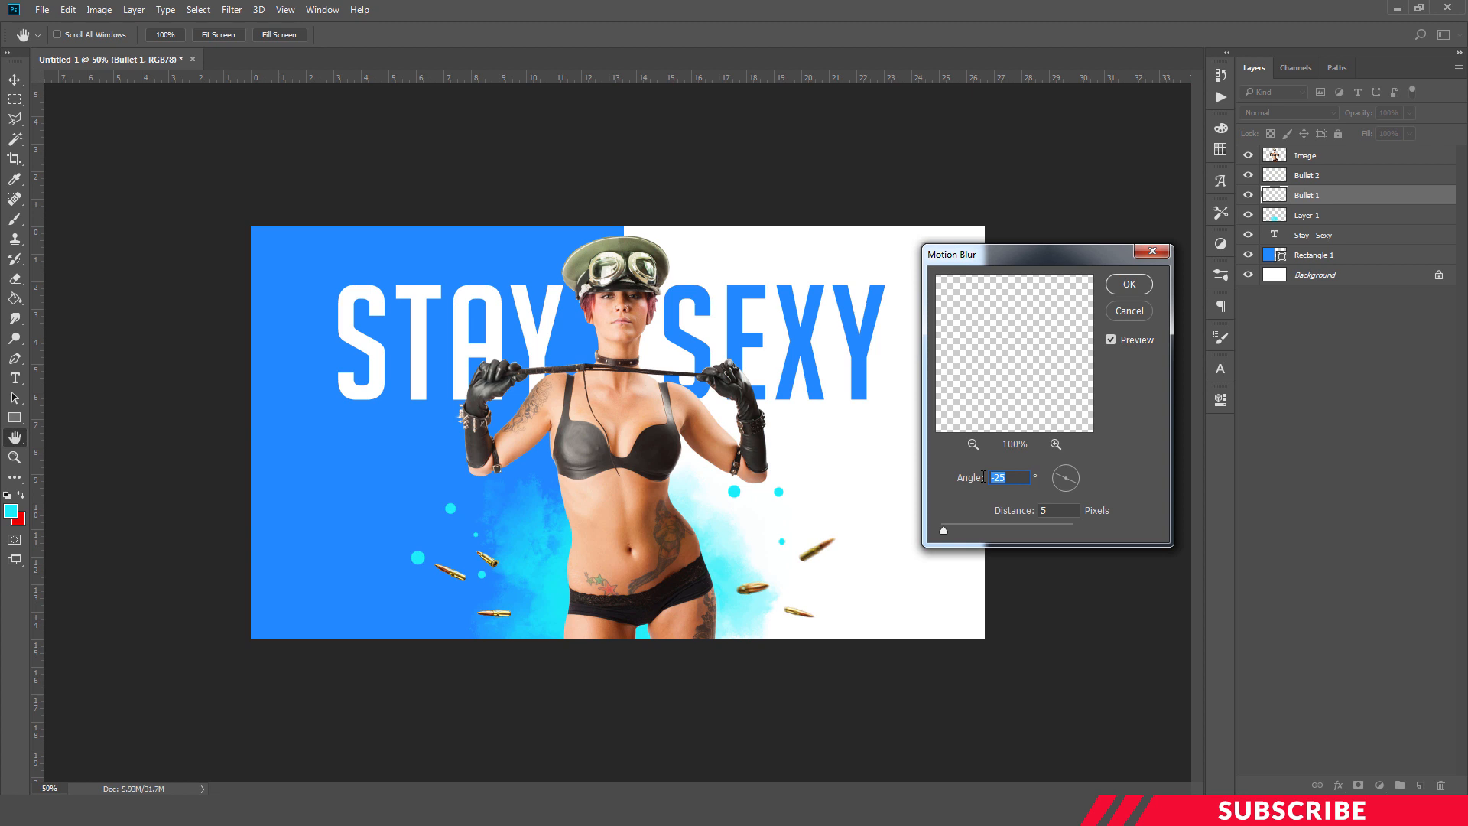
{"action": "type", "text": "25"}
{"action": "double_click", "coordinate": [1049, 509]}
{"action": "type", "text": "4"}
{"action": "left_click", "coordinate": [1130, 284]}
Apply a Motion Blur to the Bullet 2 layer with an angle of -25° and a distance of 4 pixels.
{"action": "left_click", "coordinate": [1353, 177]}
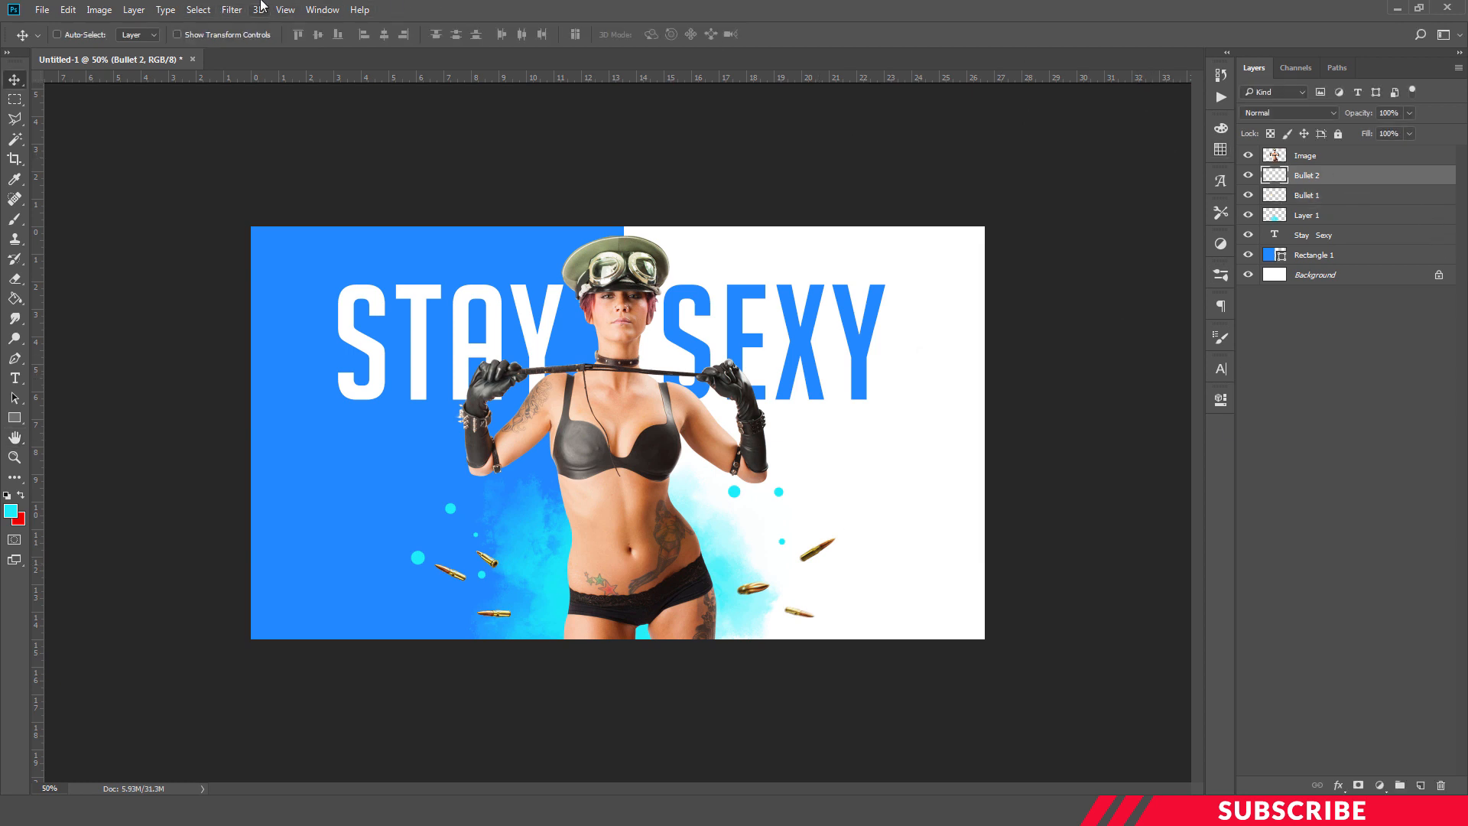
{"action": "left_click", "coordinate": [232, 10]}
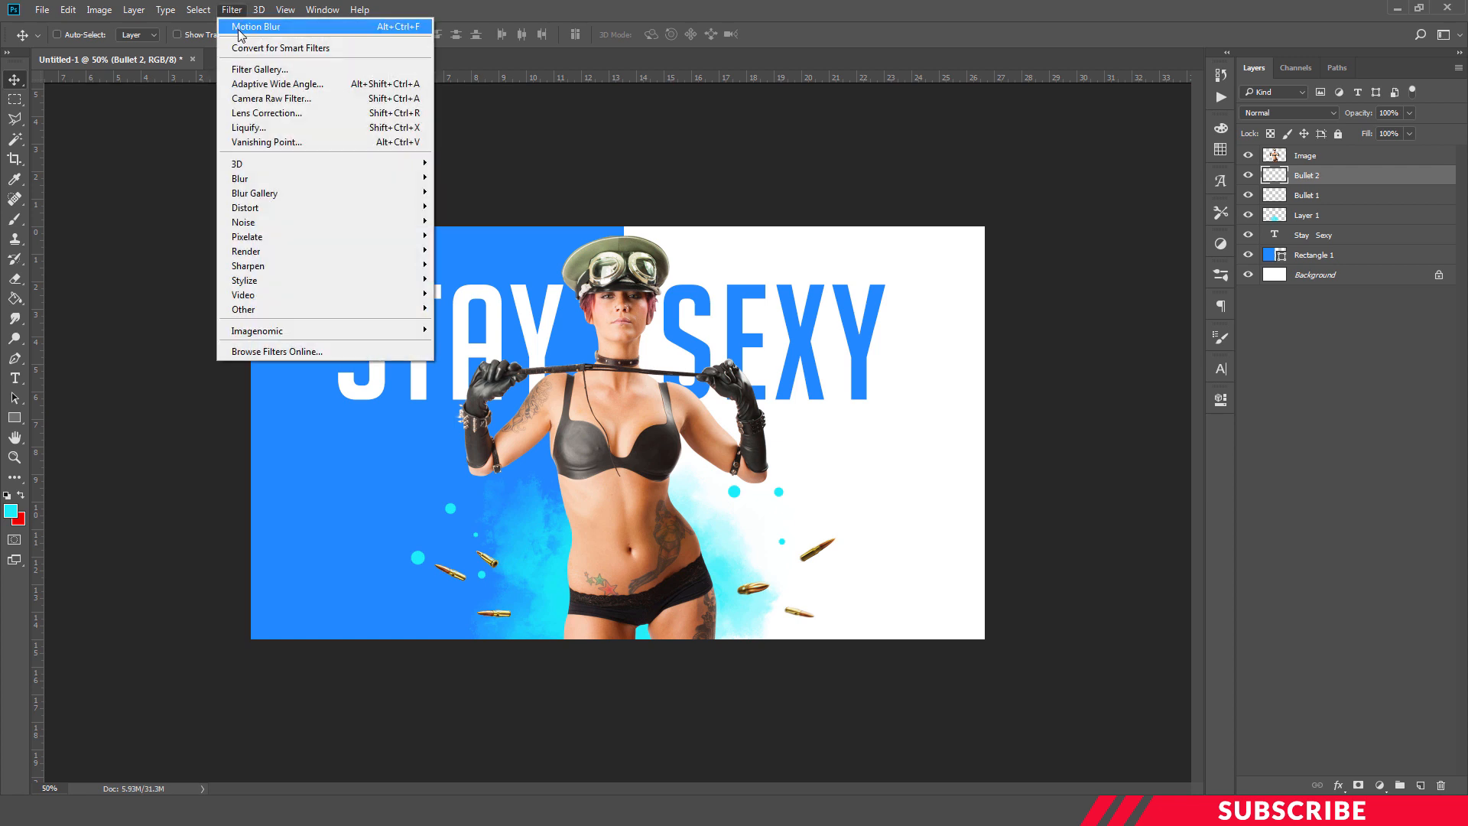
{"action": "mouse_move", "coordinate": [251, 183]}
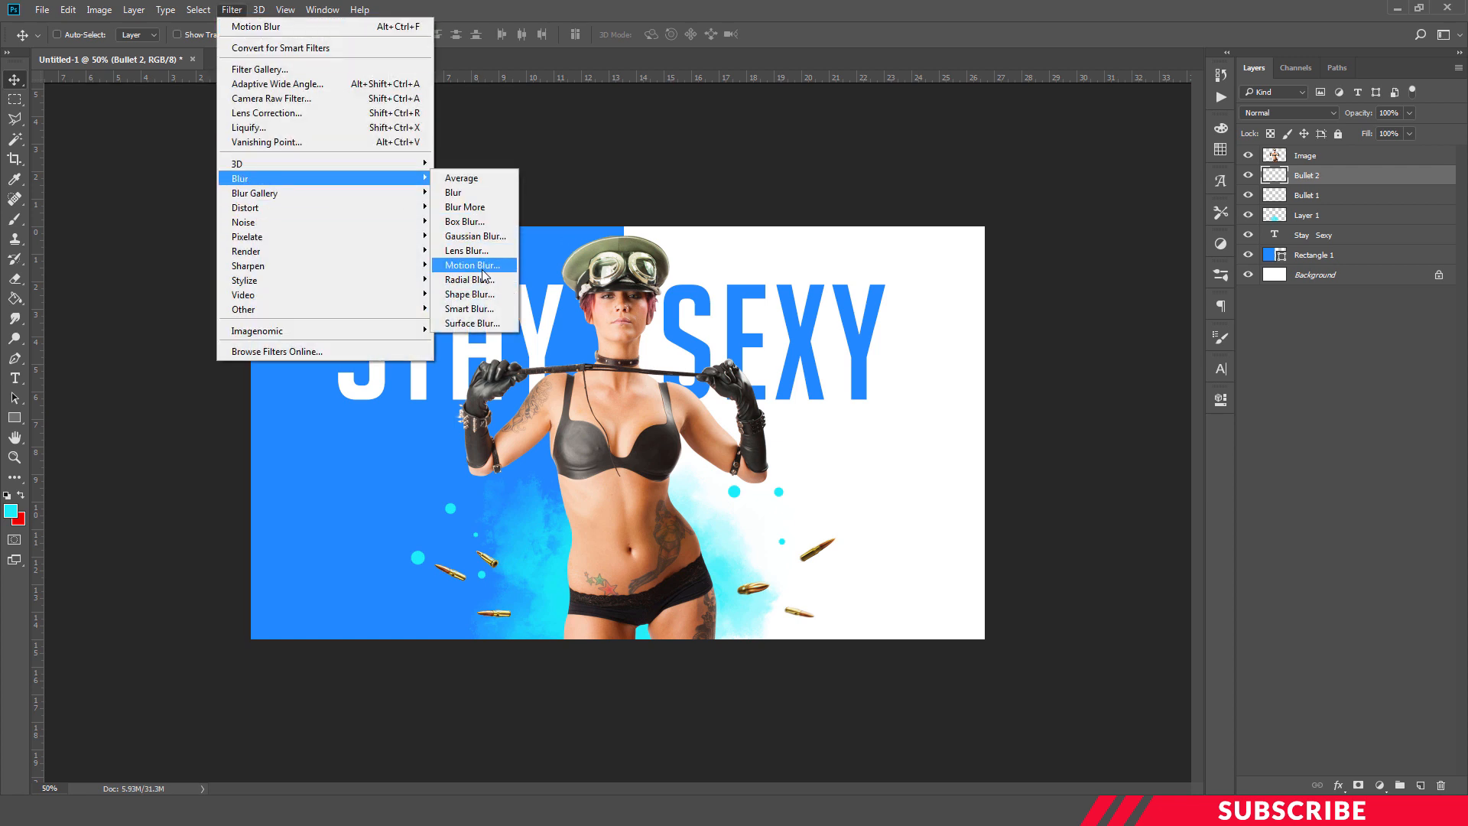
{"action": "left_click", "coordinate": [471, 265]}
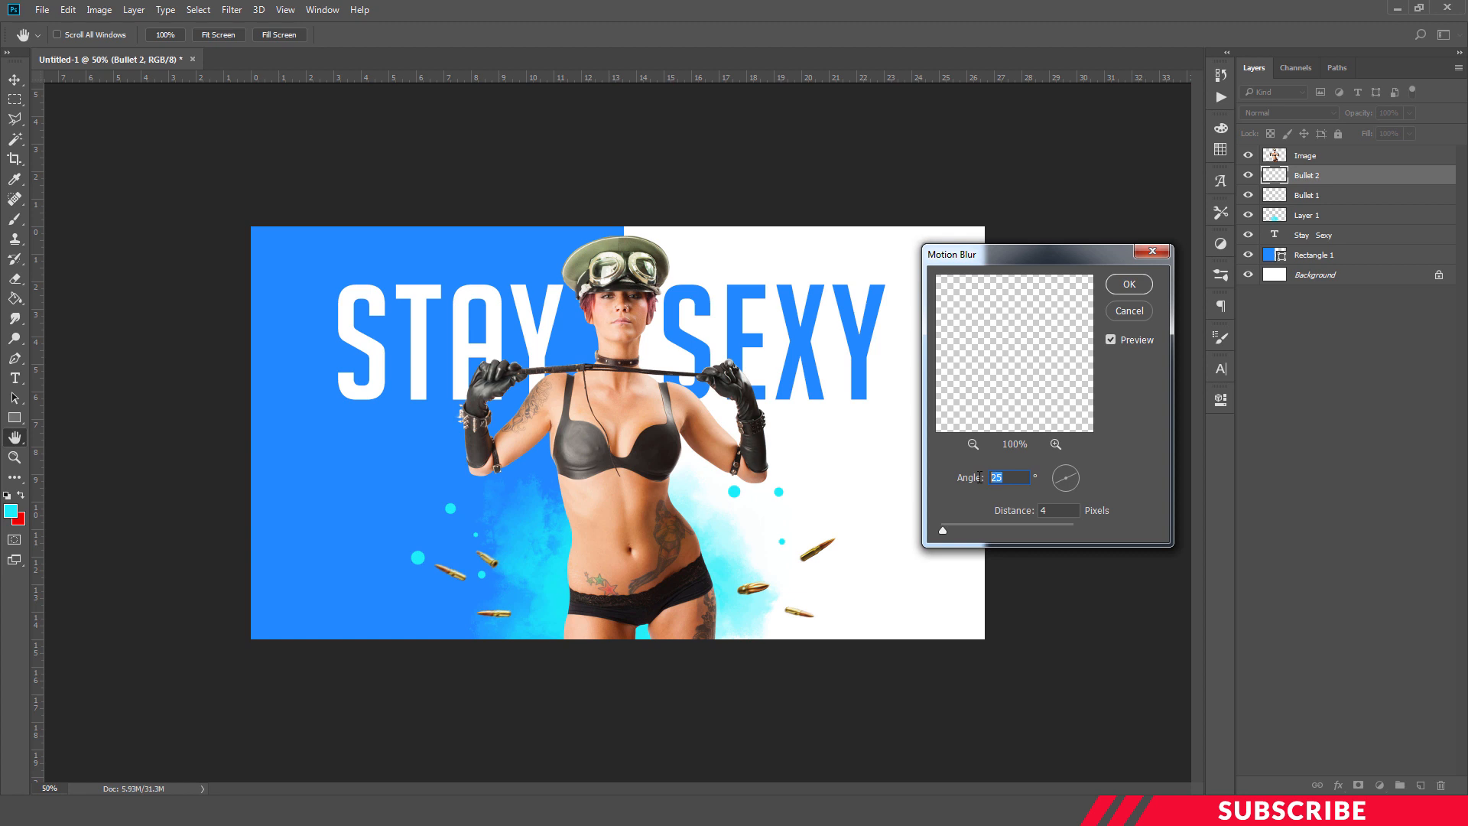
{"action": "type", "text": "-25"}
{"action": "key", "text": "Tab"}
{"action": "left_click", "coordinate": [1138, 287]}
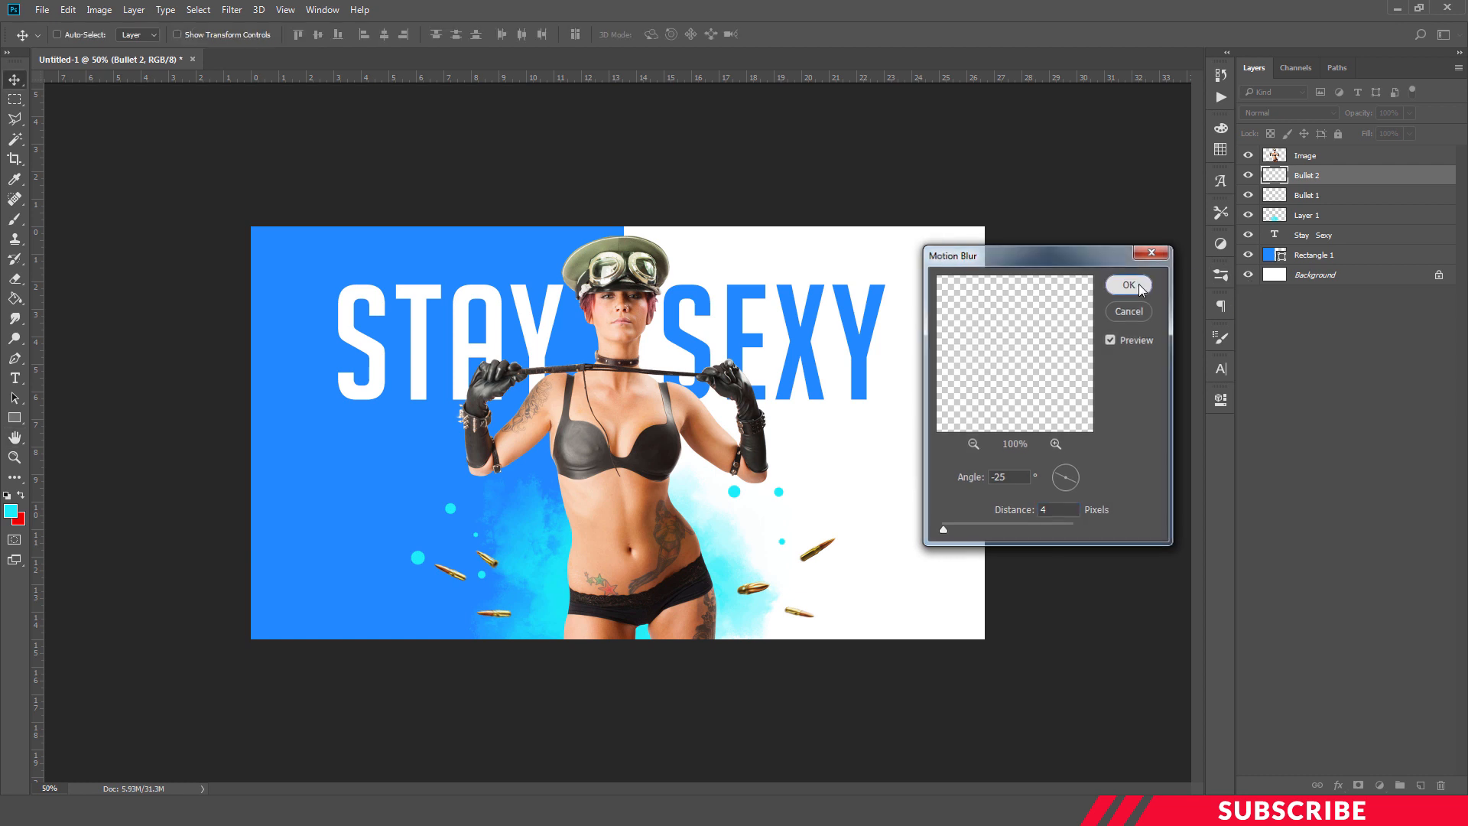
{"action": "key", "text": "ctrl+minus"}
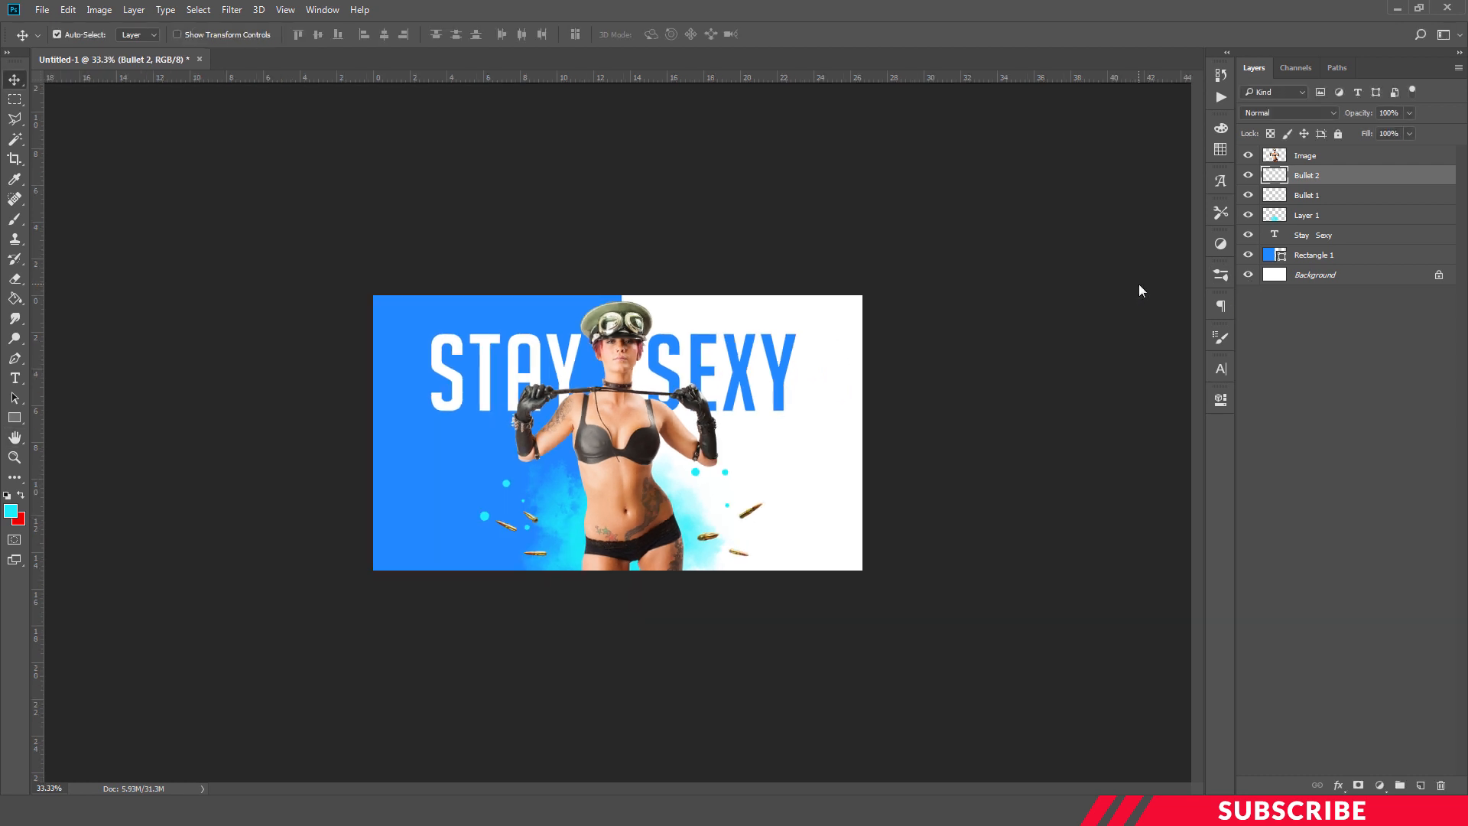
{"action": "key", "text": "ctrl+plus"}
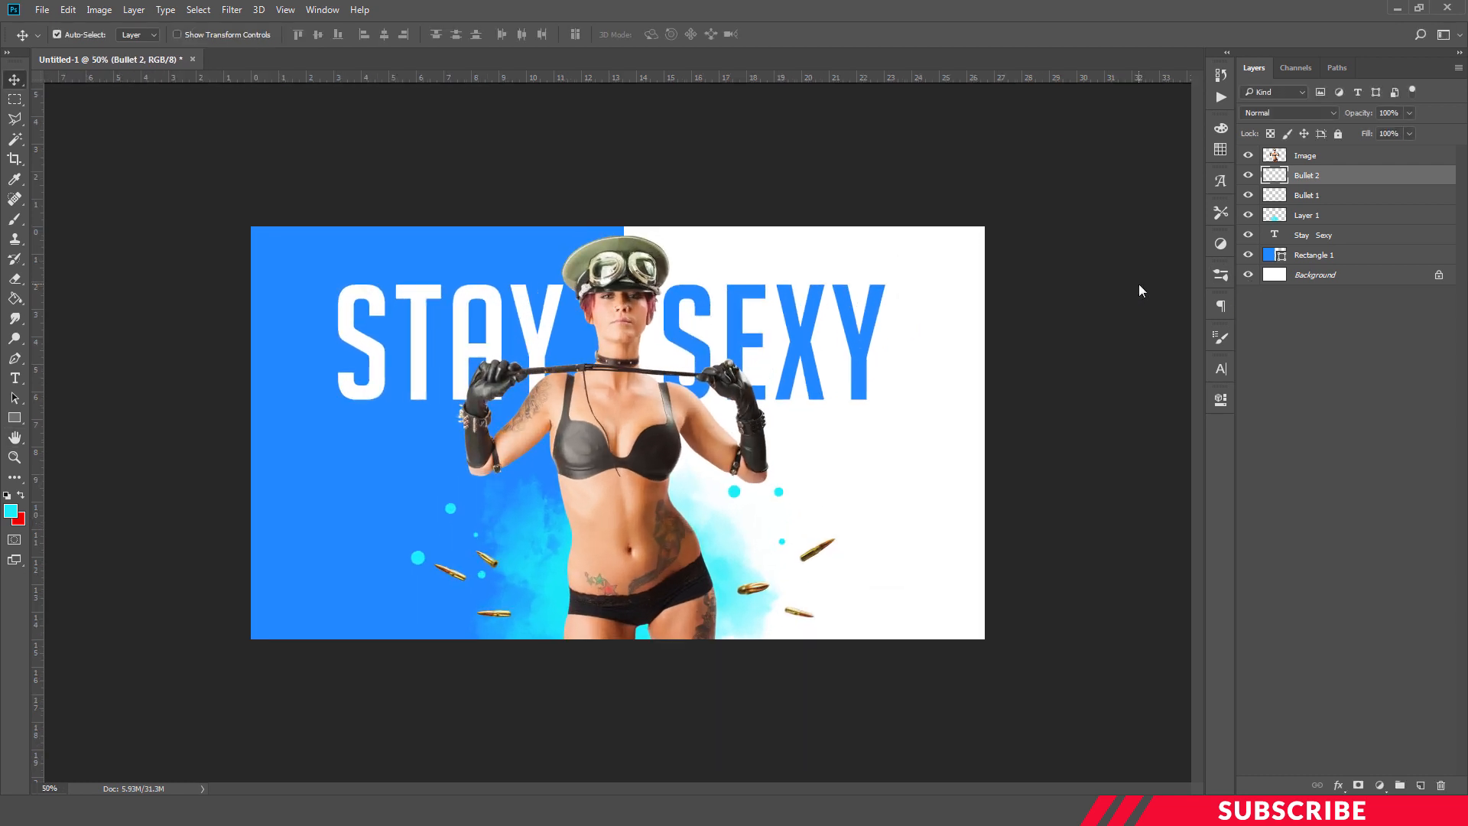
{"action": "key", "text": "ctrl+minus"}
{"action": "key", "text": "ctrl+plus"}
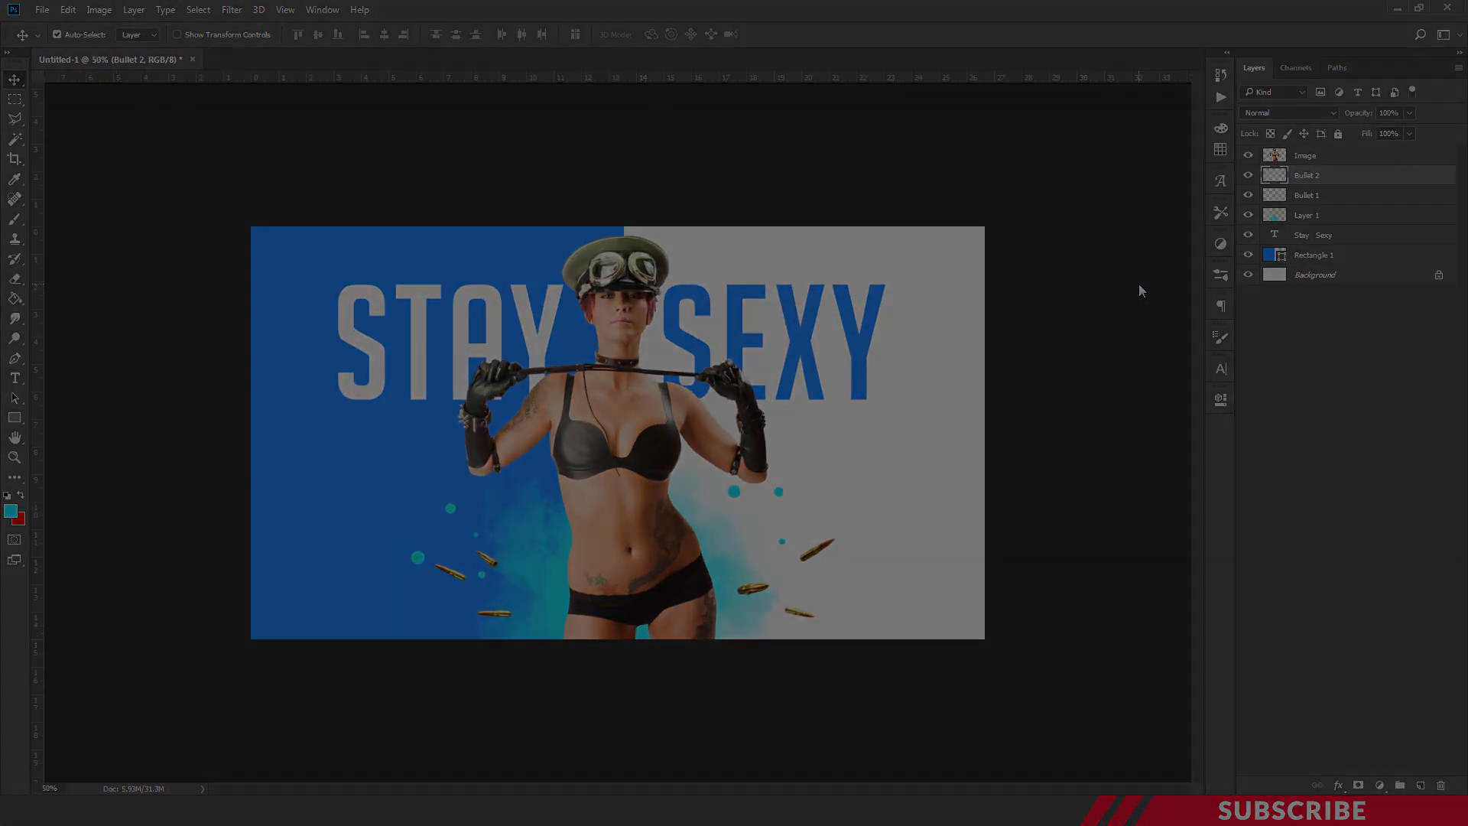